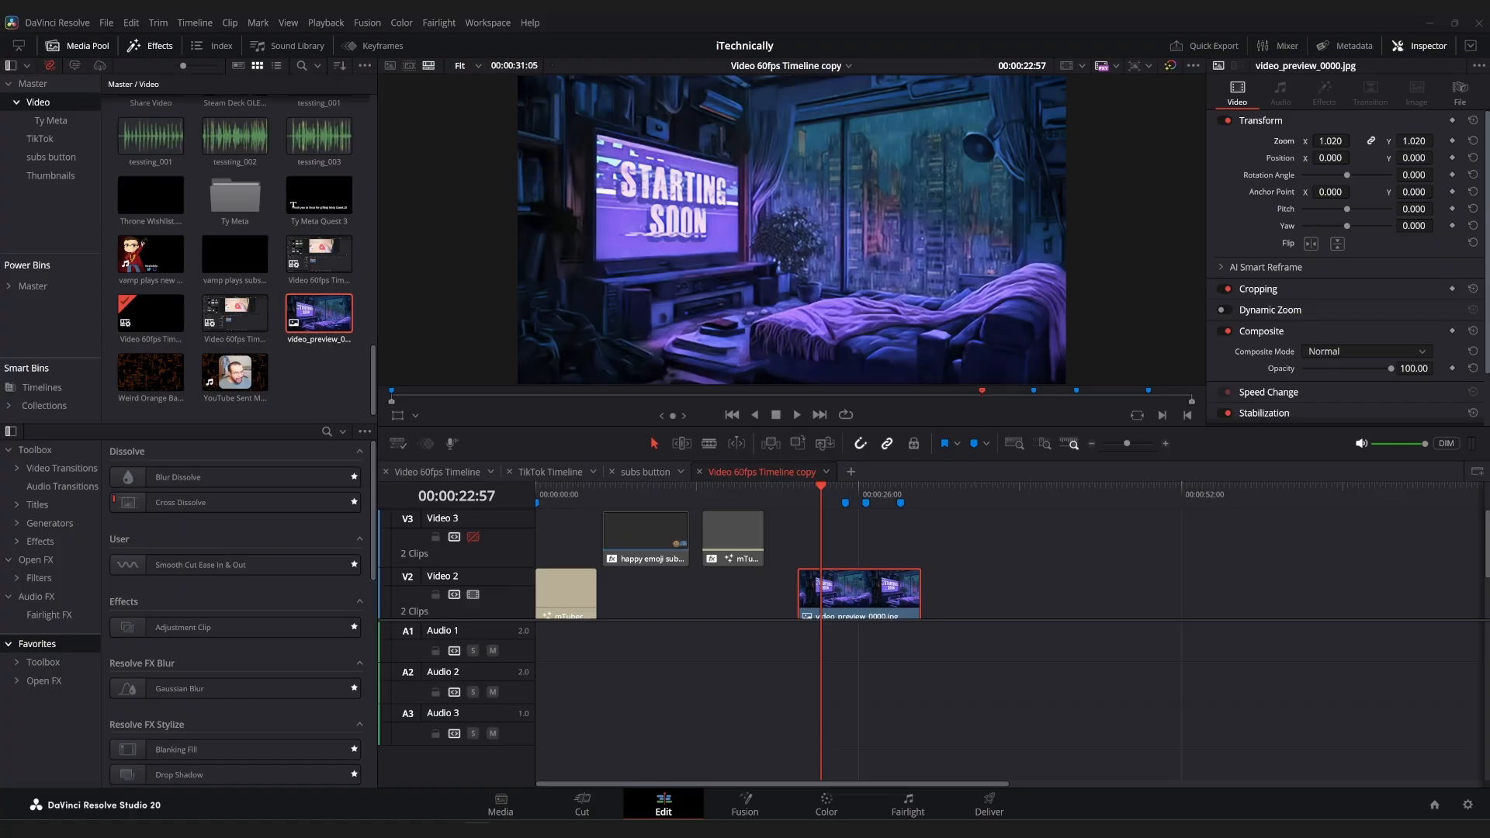
# Place Island Robot Farm.mp4 on Video 3 above the room image, cut it at 00:00:31:05 and delete the excess.
pyautogui.moveTo(0, 578); pyautogui.dragTo(799, 544)
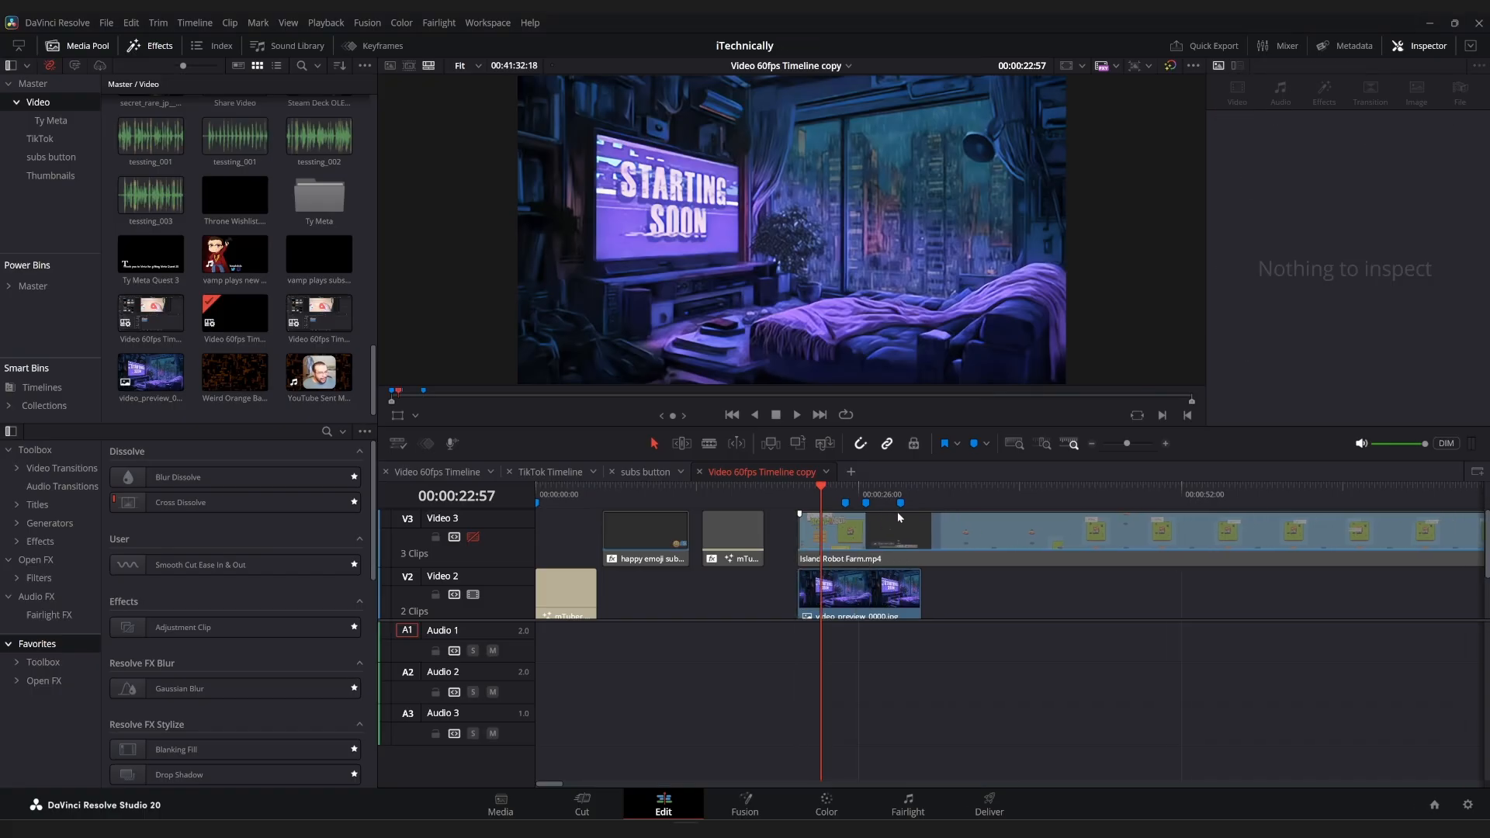
pyautogui.click(924, 494)
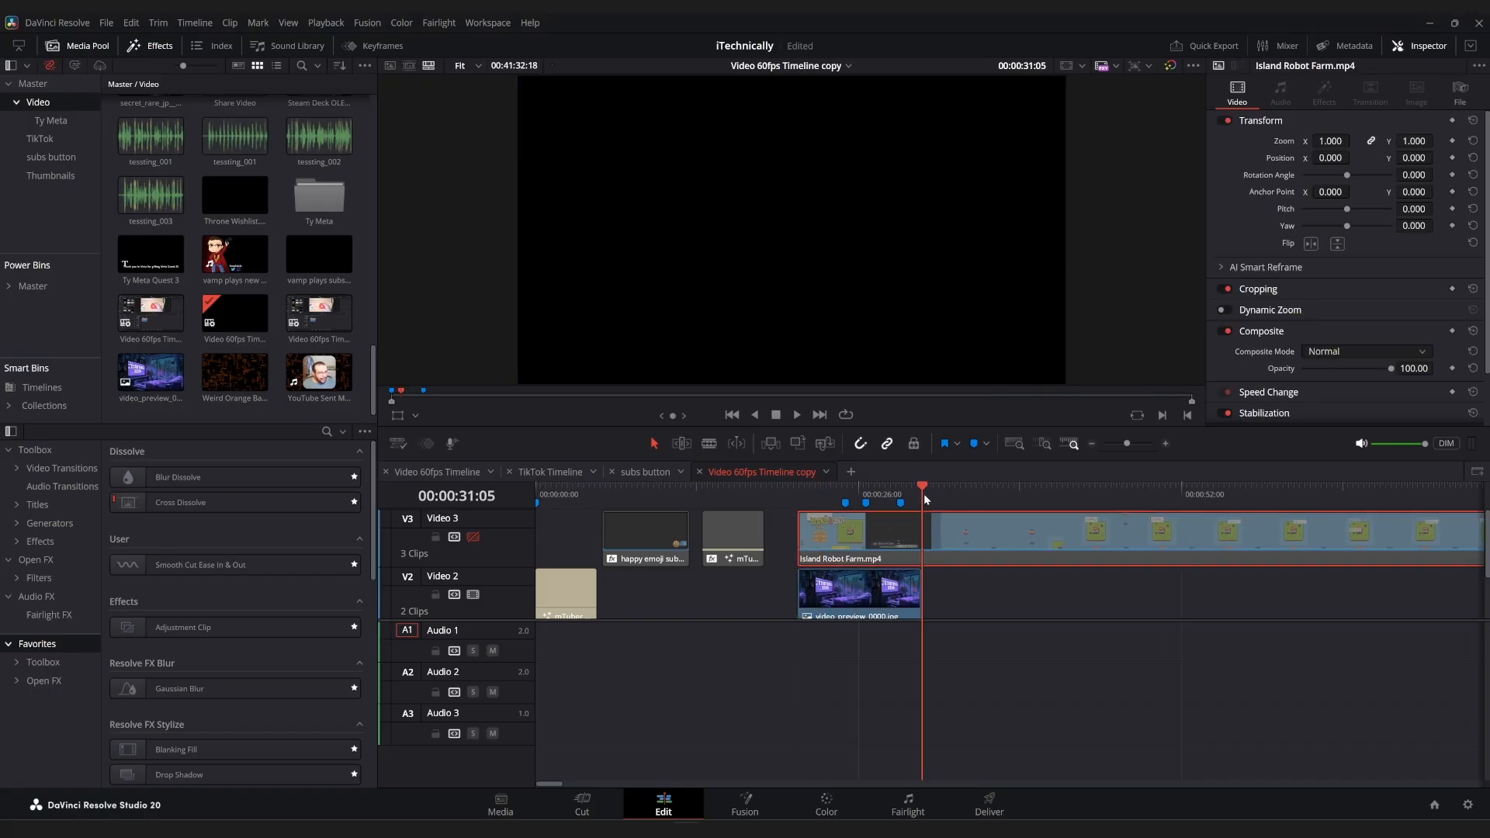
pyautogui.hotkey('ctrl', 'b')
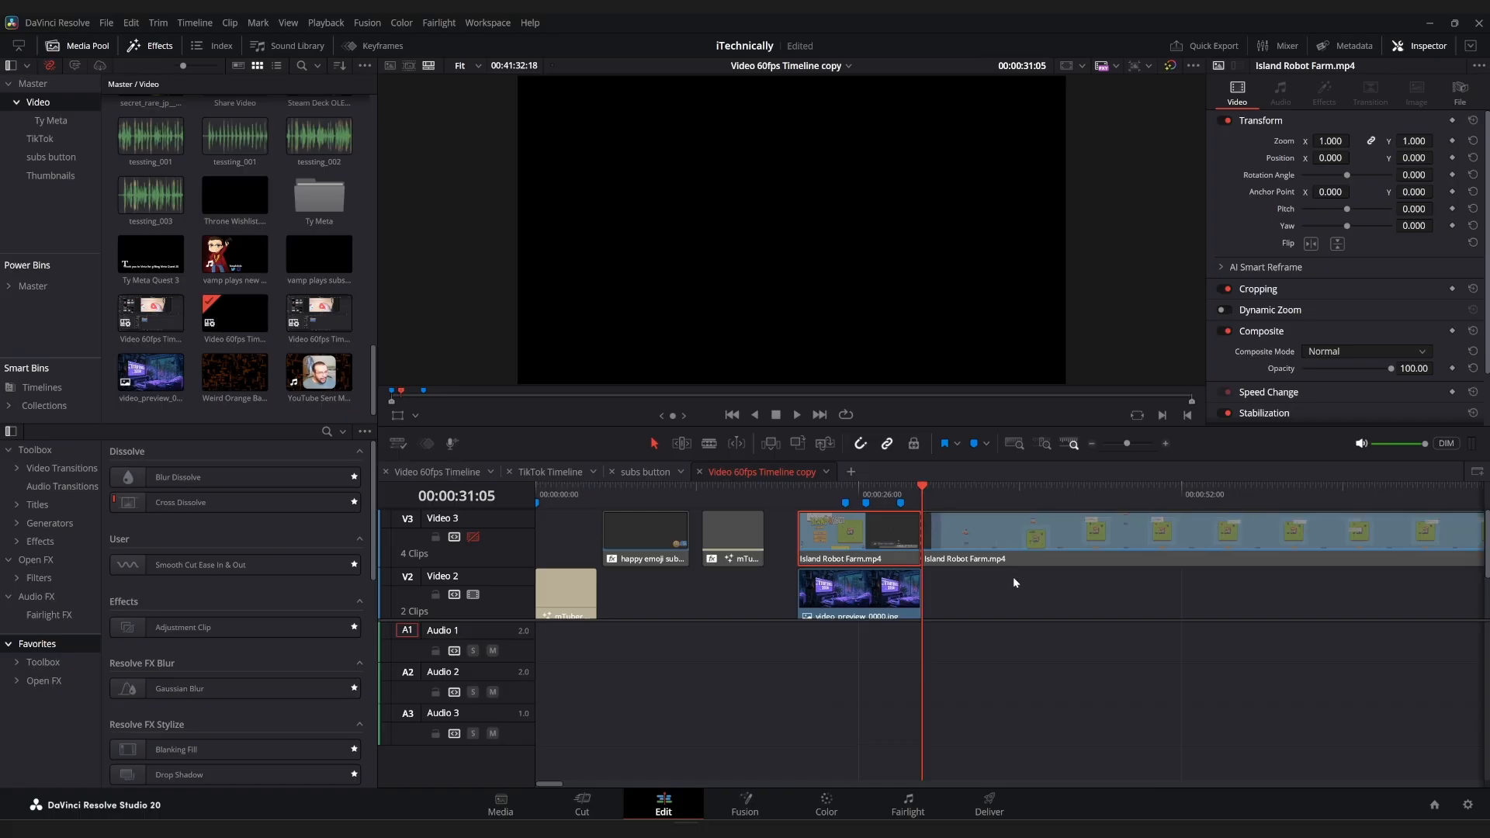
pyautogui.press('Delete')
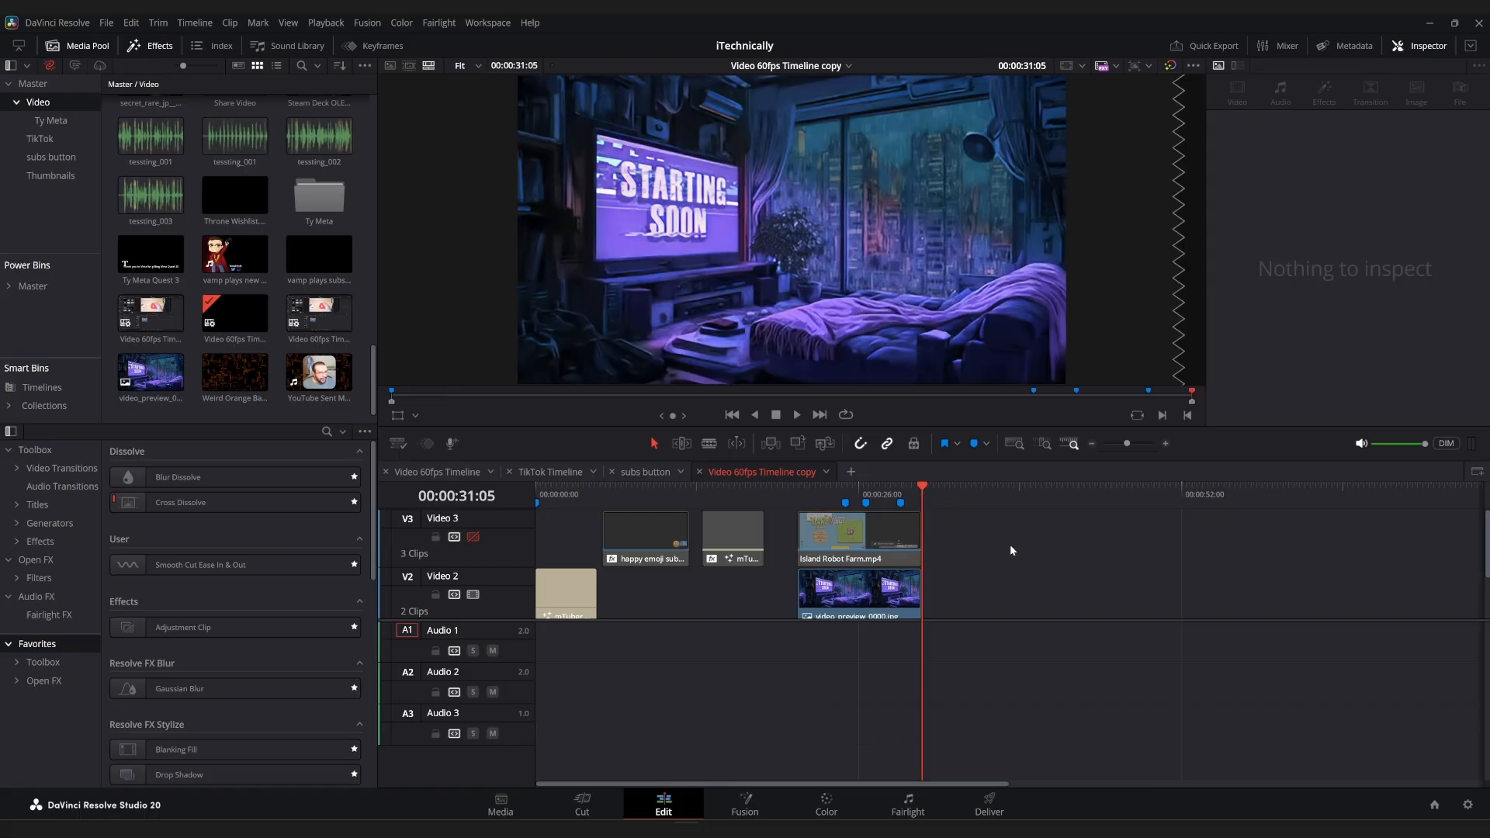
# Enable the Video 3 track and retrim Island Robot Farm.mp4 to footage from further into the recording, aligned with the room image's start and end.
pyautogui.click(857, 496)
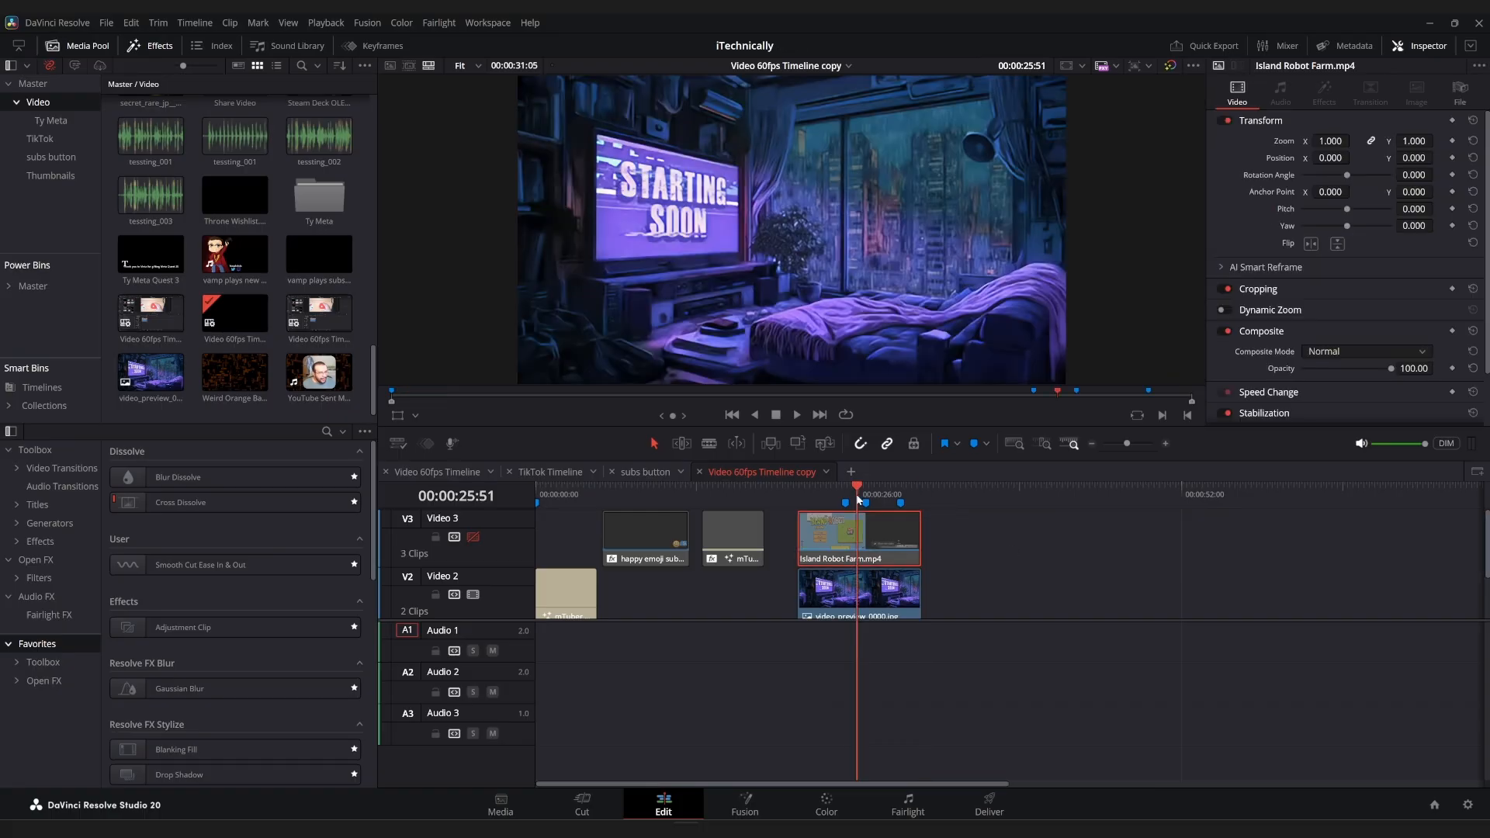
pyautogui.click(470, 539)
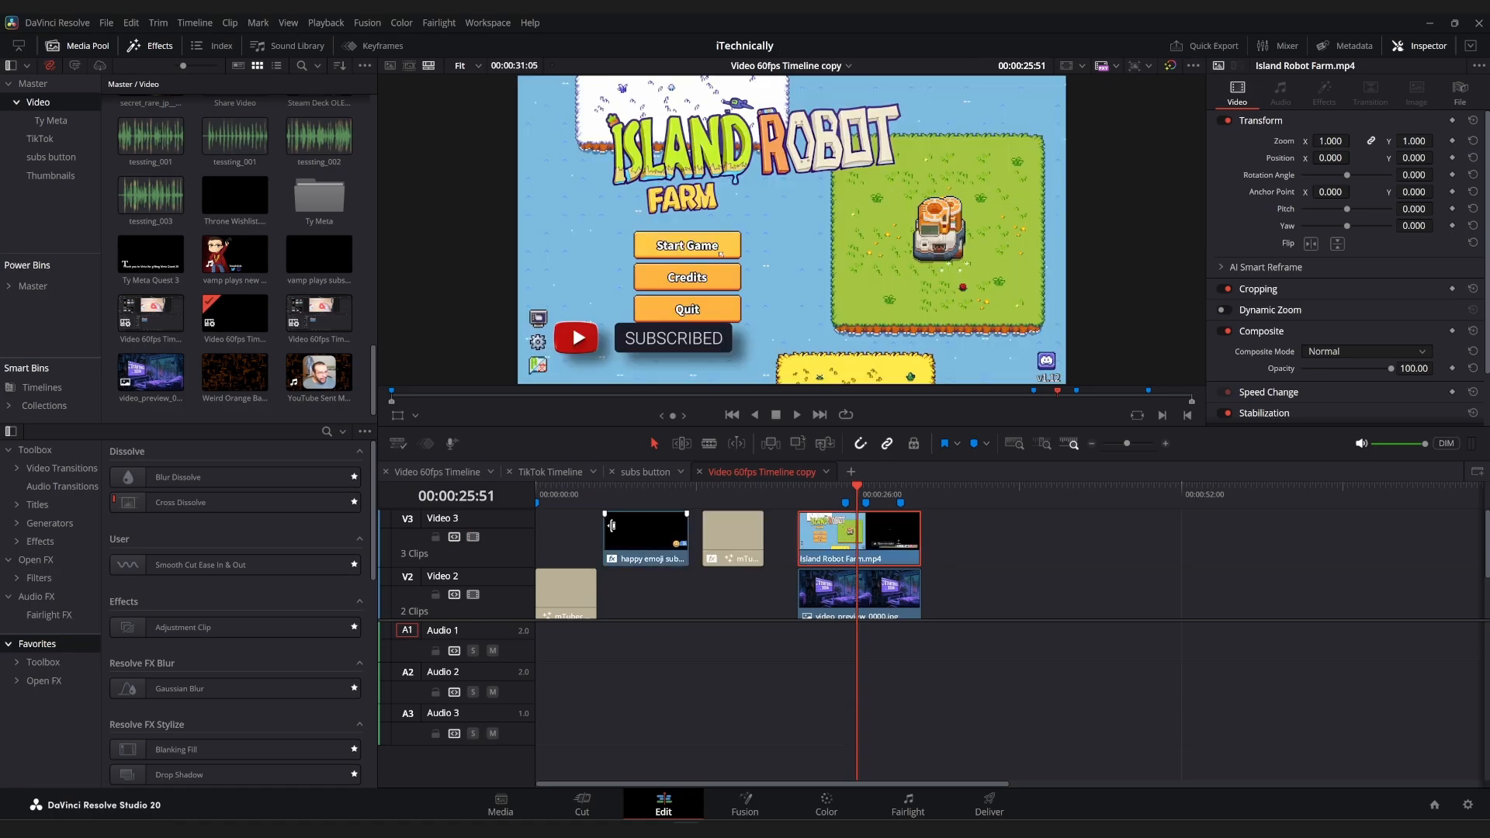
pyautogui.moveTo(914, 533); pyautogui.dragTo(1253, 525)
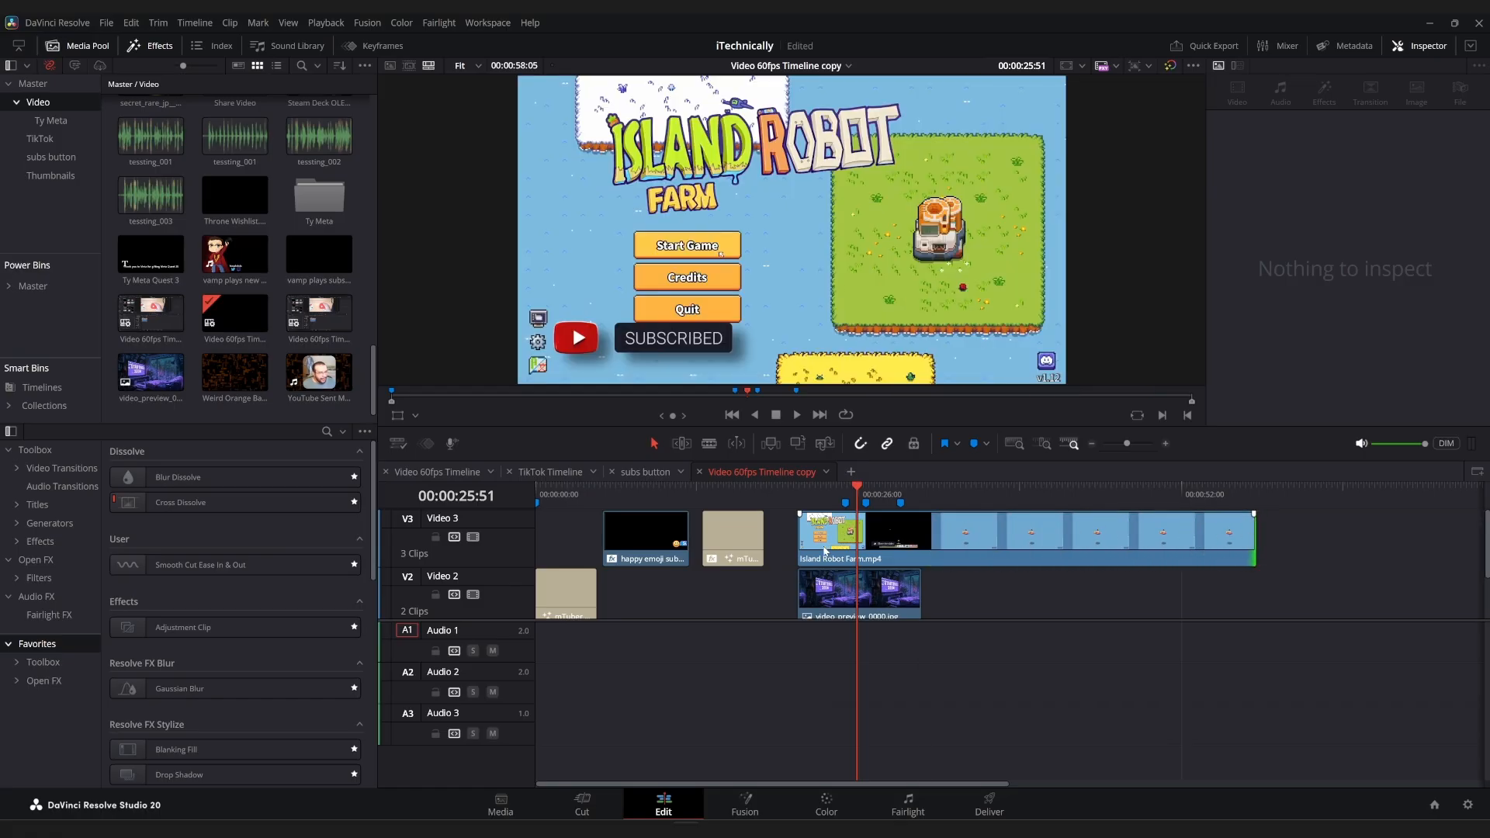
pyautogui.moveTo(805, 535); pyautogui.dragTo(941, 547)
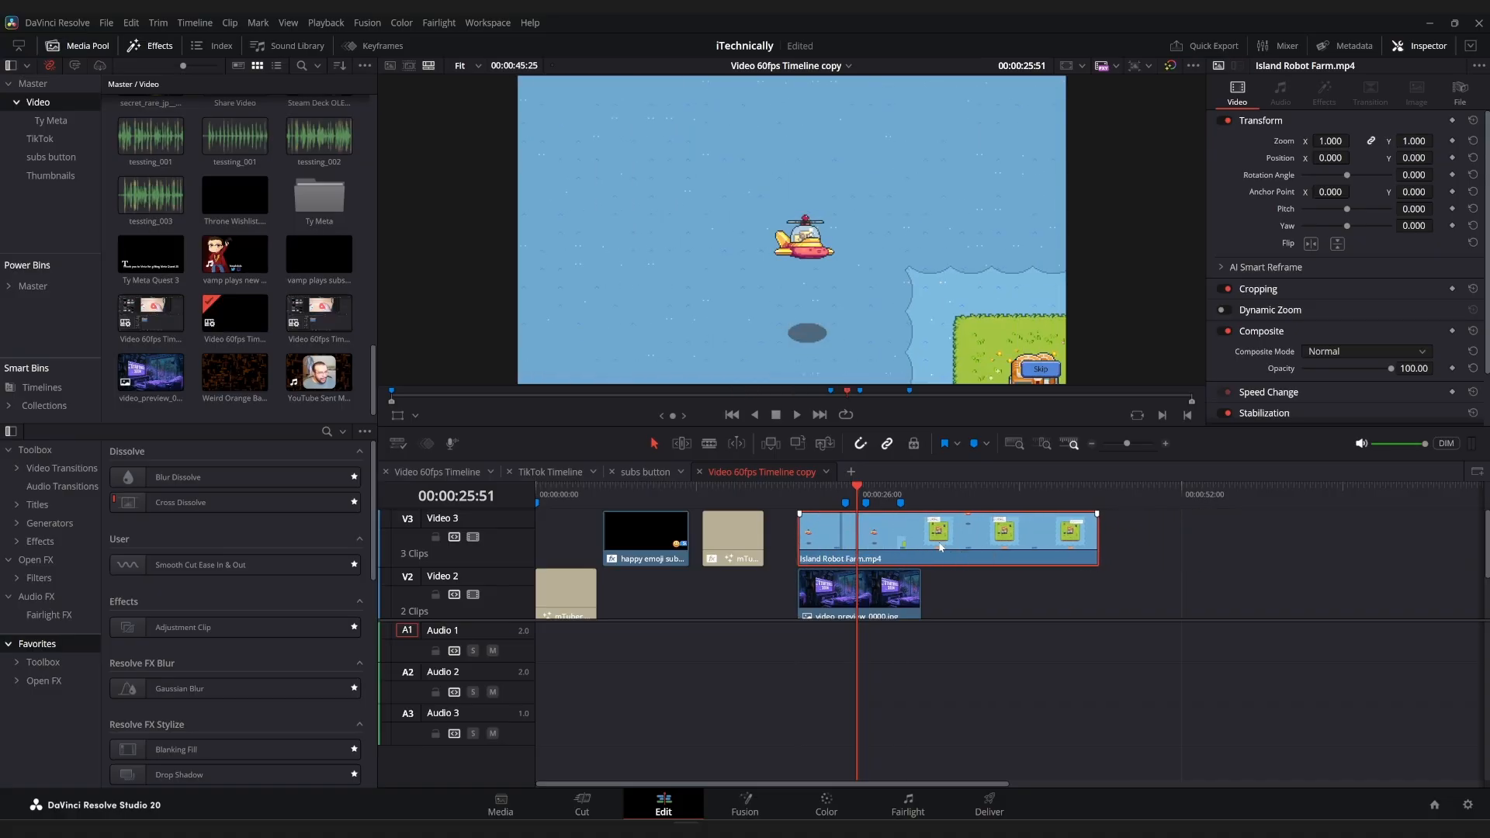
pyautogui.moveTo(986, 538); pyautogui.dragTo(970, 541)
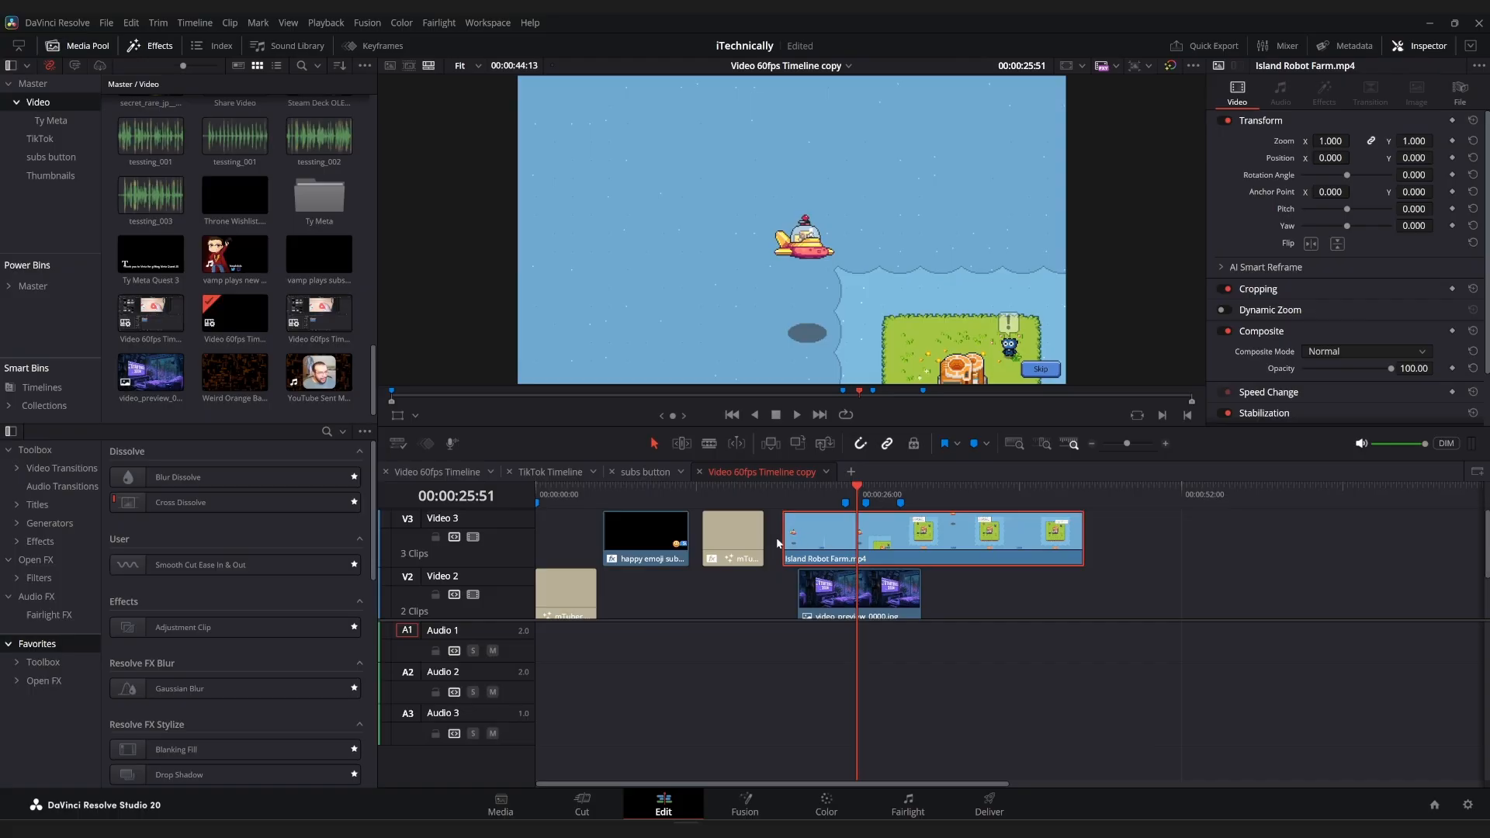
pyautogui.moveTo(784, 543); pyautogui.dragTo(854, 541)
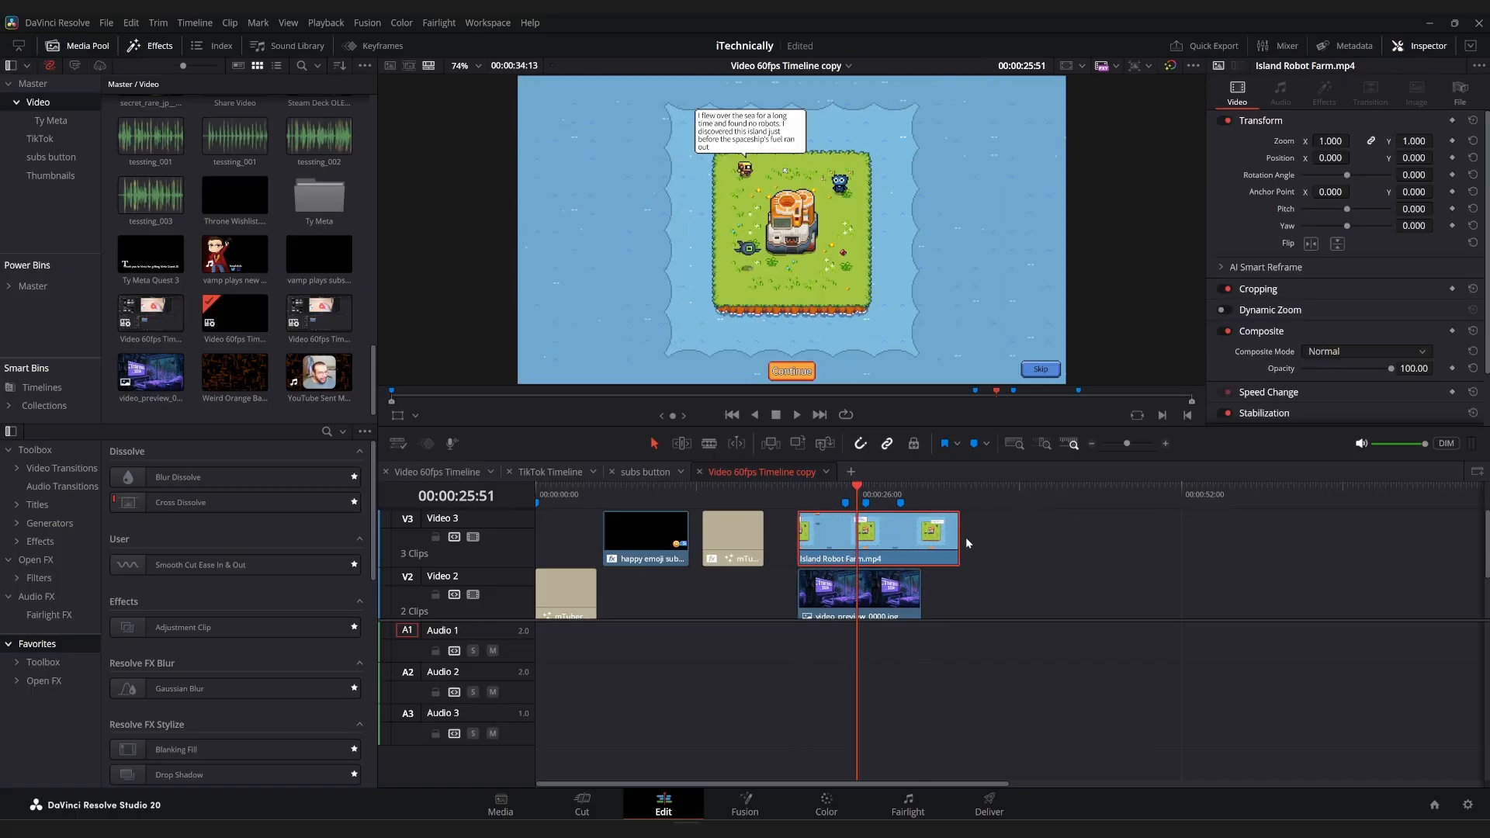
pyautogui.moveTo(960, 541); pyautogui.dragTo(917, 550)
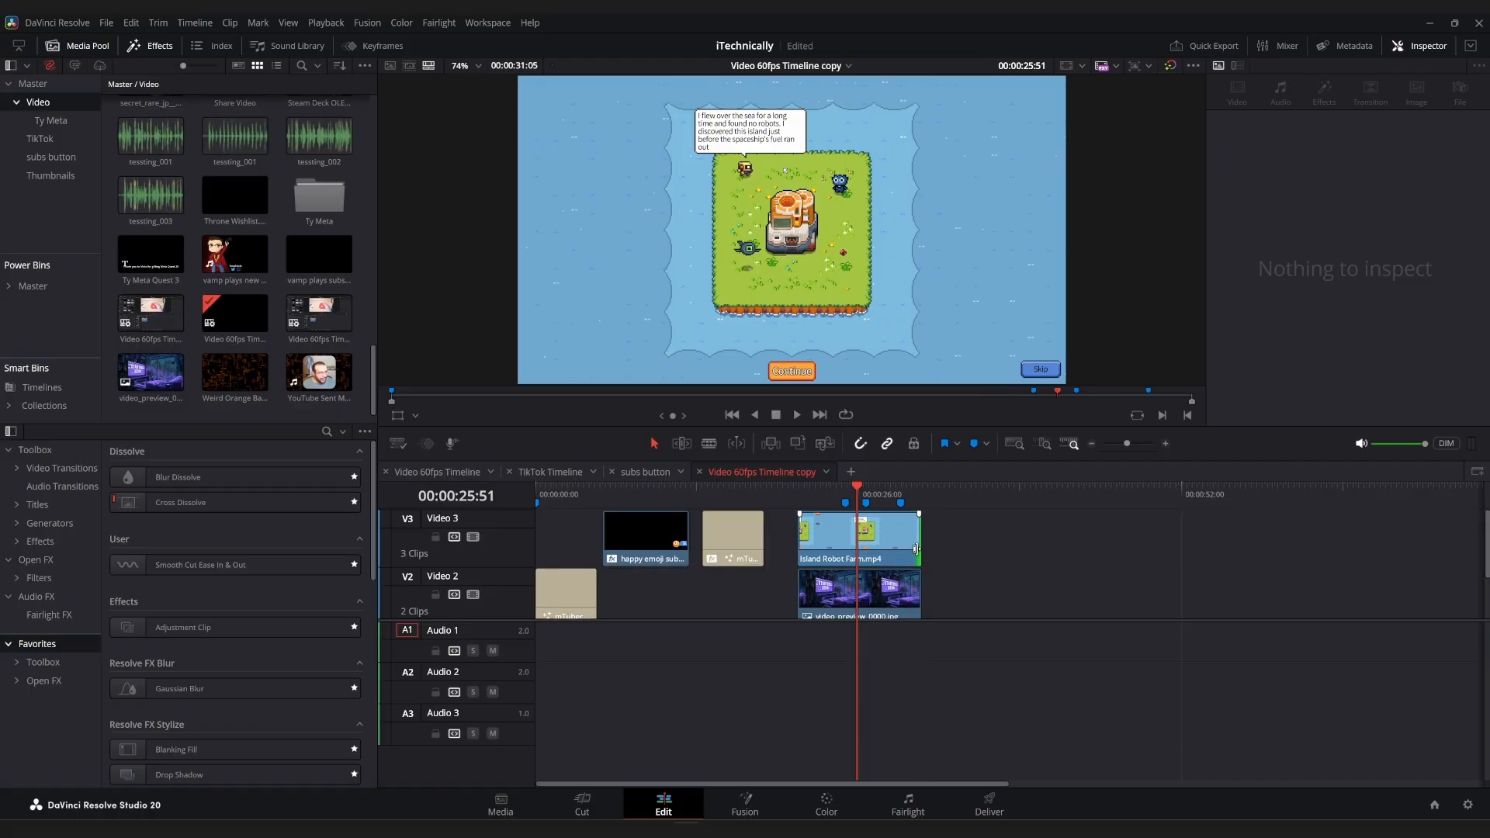
# Search the Open FX effects for "trans" and apply the Transform effect to the Island Robot Farm.mp4 clip.
pyautogui.click(857, 556)
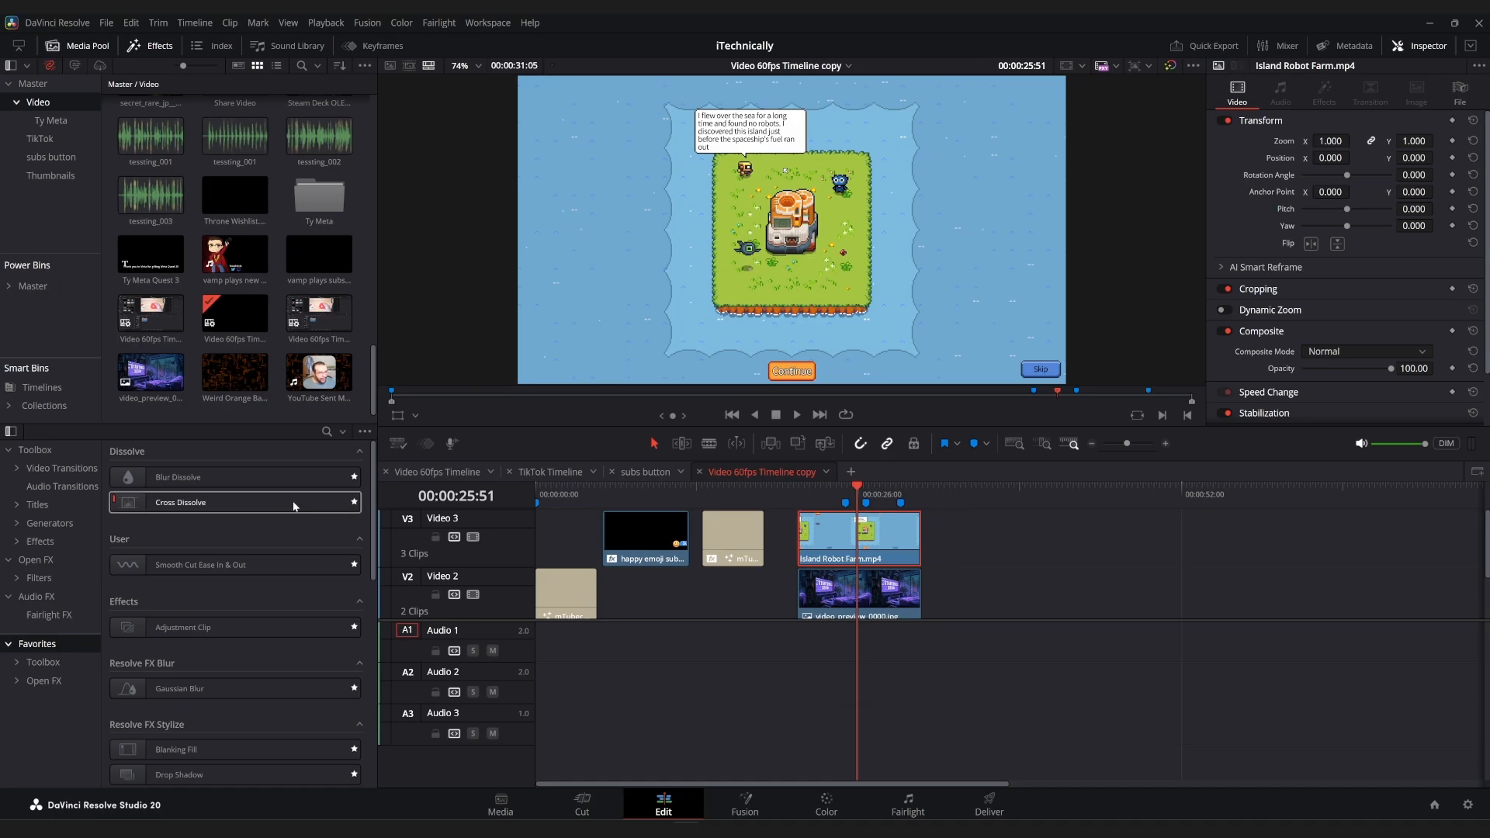
pyautogui.click(49, 564)
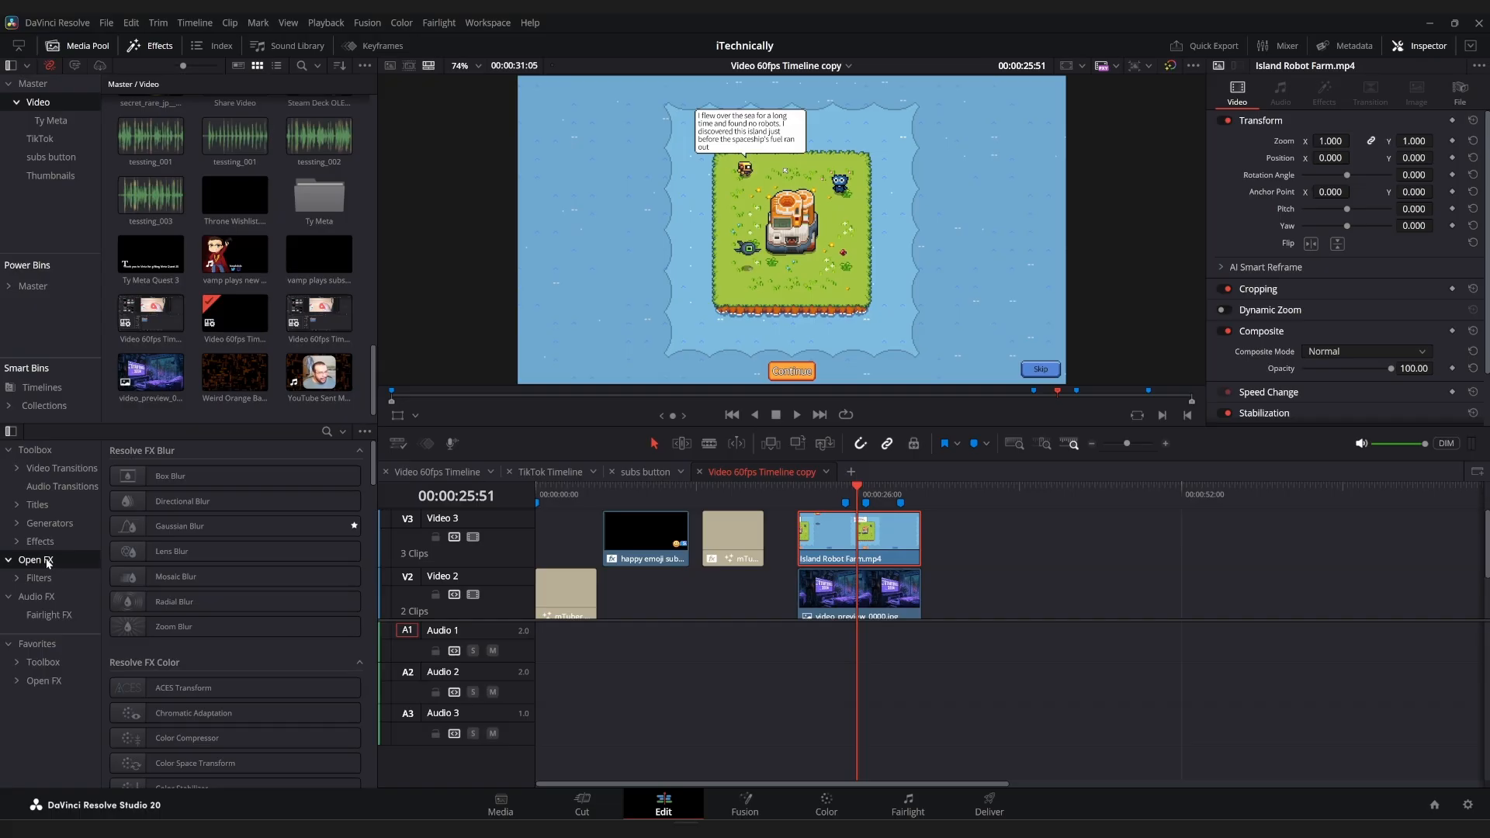
pyautogui.click(327, 432)
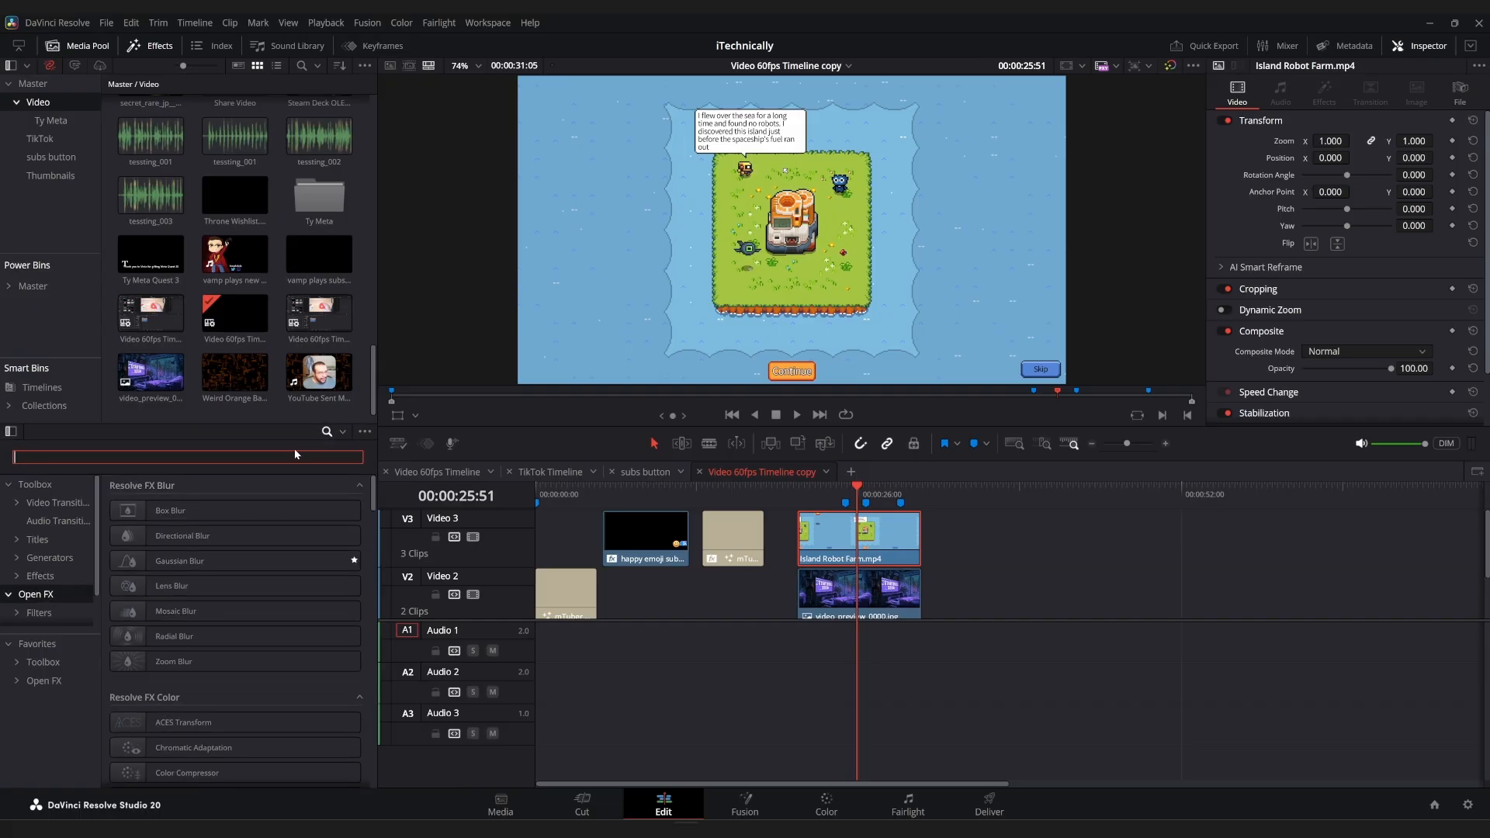
pyautogui.write('tr')
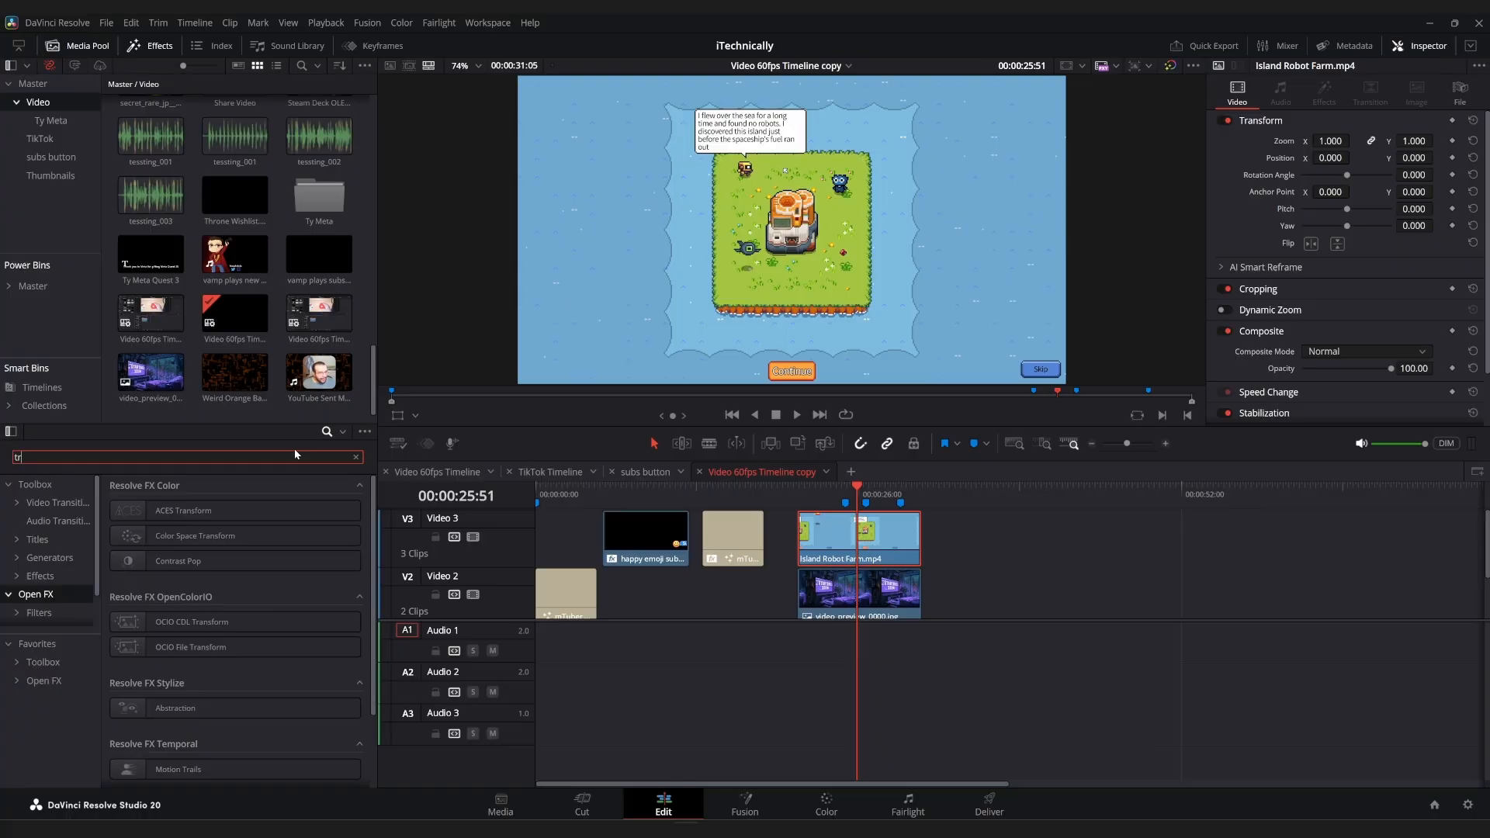
pyautogui.write('ans')
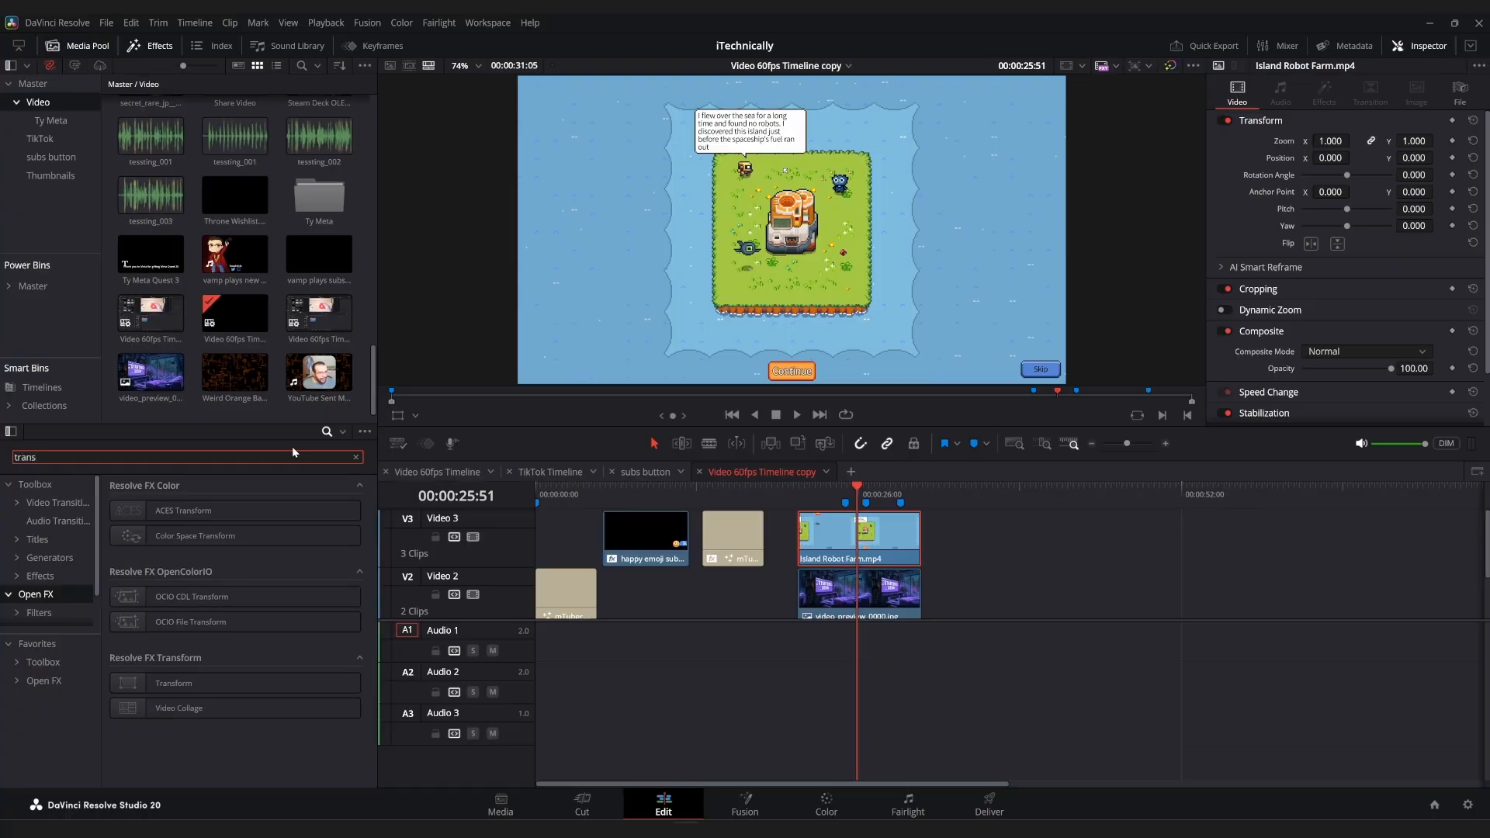
pyautogui.moveTo(226, 691); pyautogui.dragTo(863, 536)
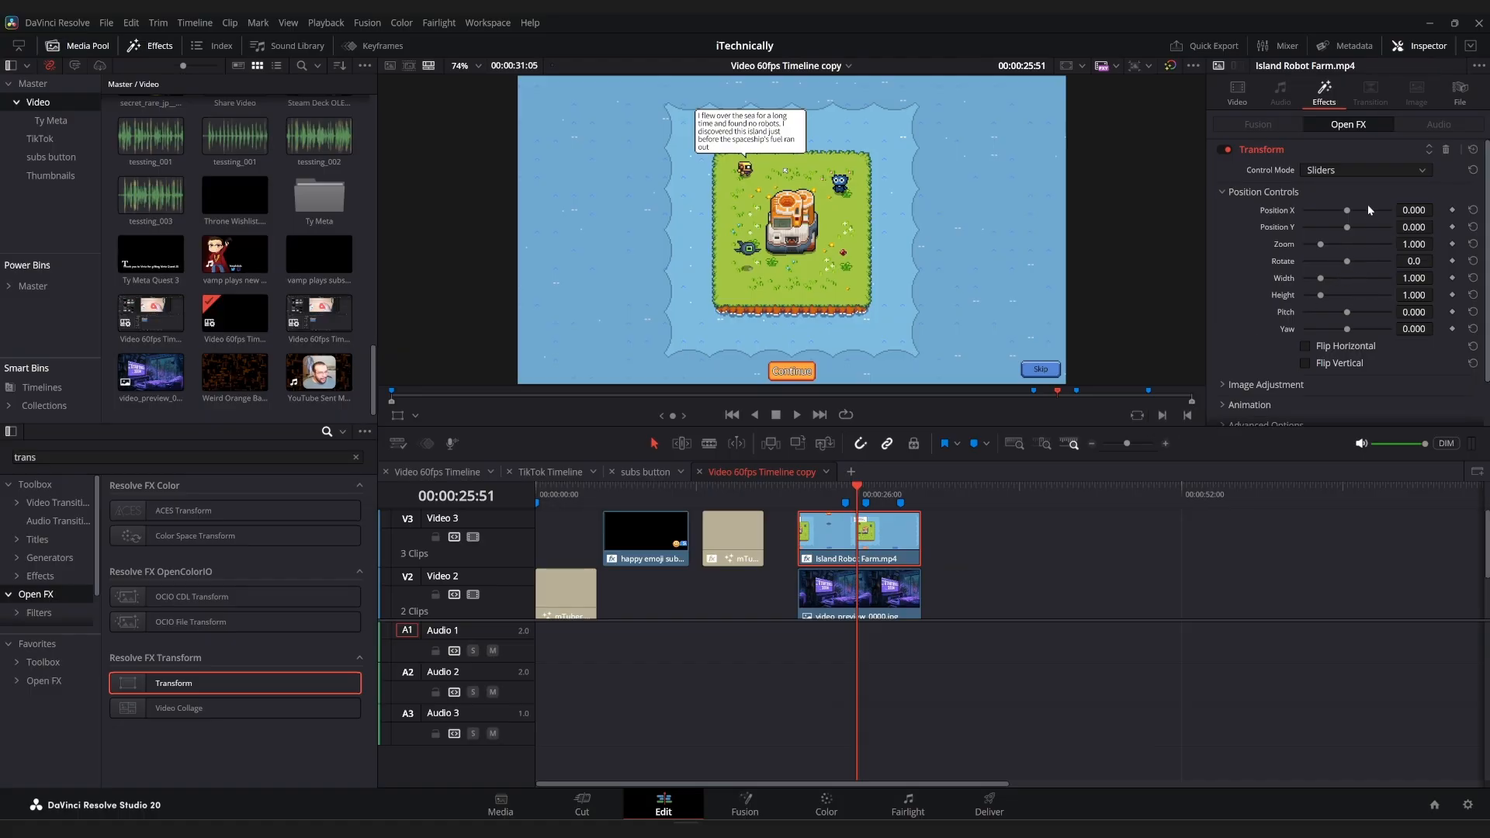
# Set the Transform effect's control mode to Interactive - Pins and display the Open FX Overlay in the viewer.
pyautogui.click(1346, 170)
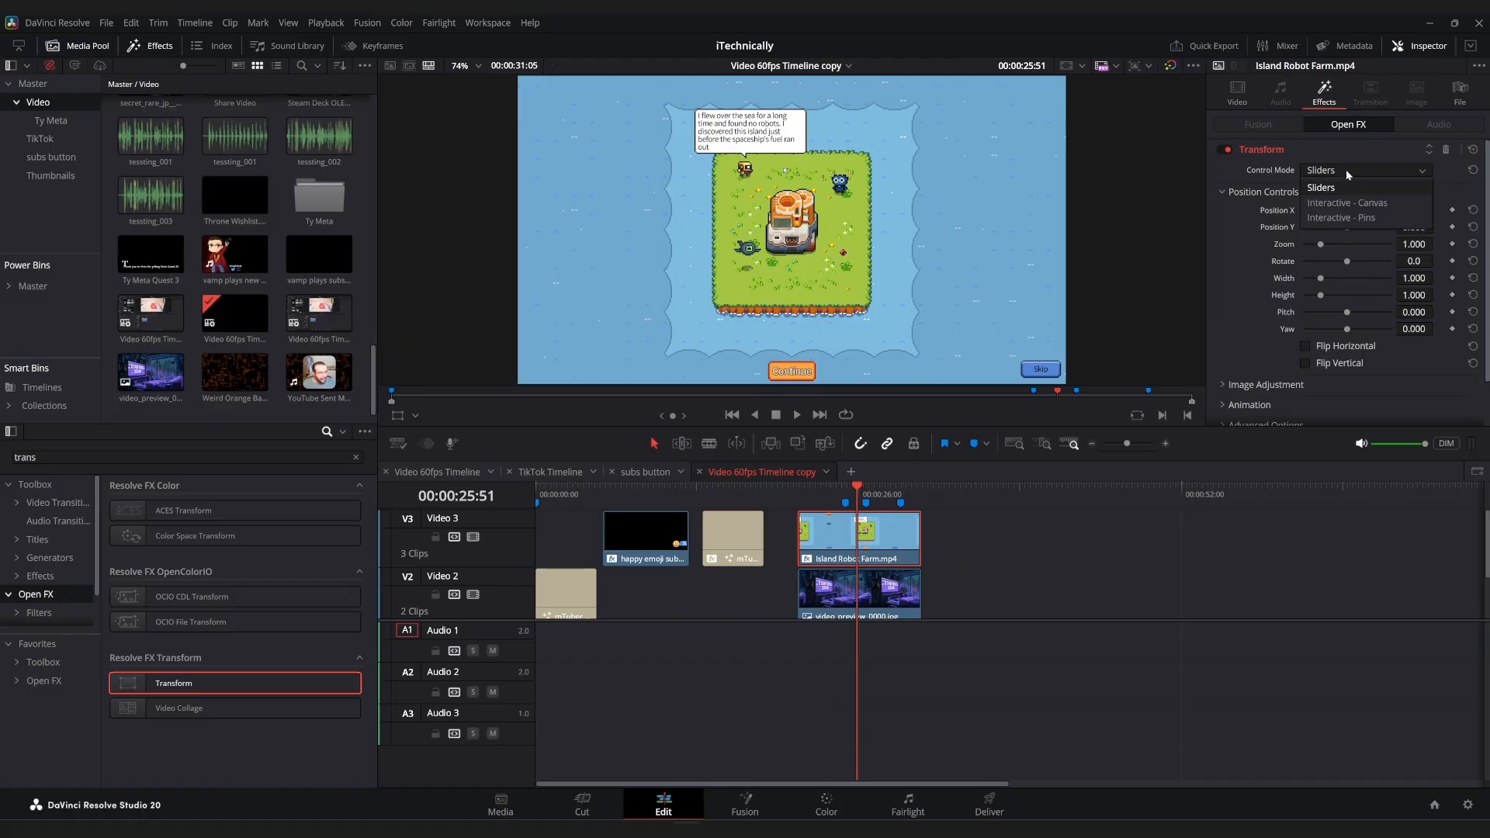
pyautogui.click(1354, 218)
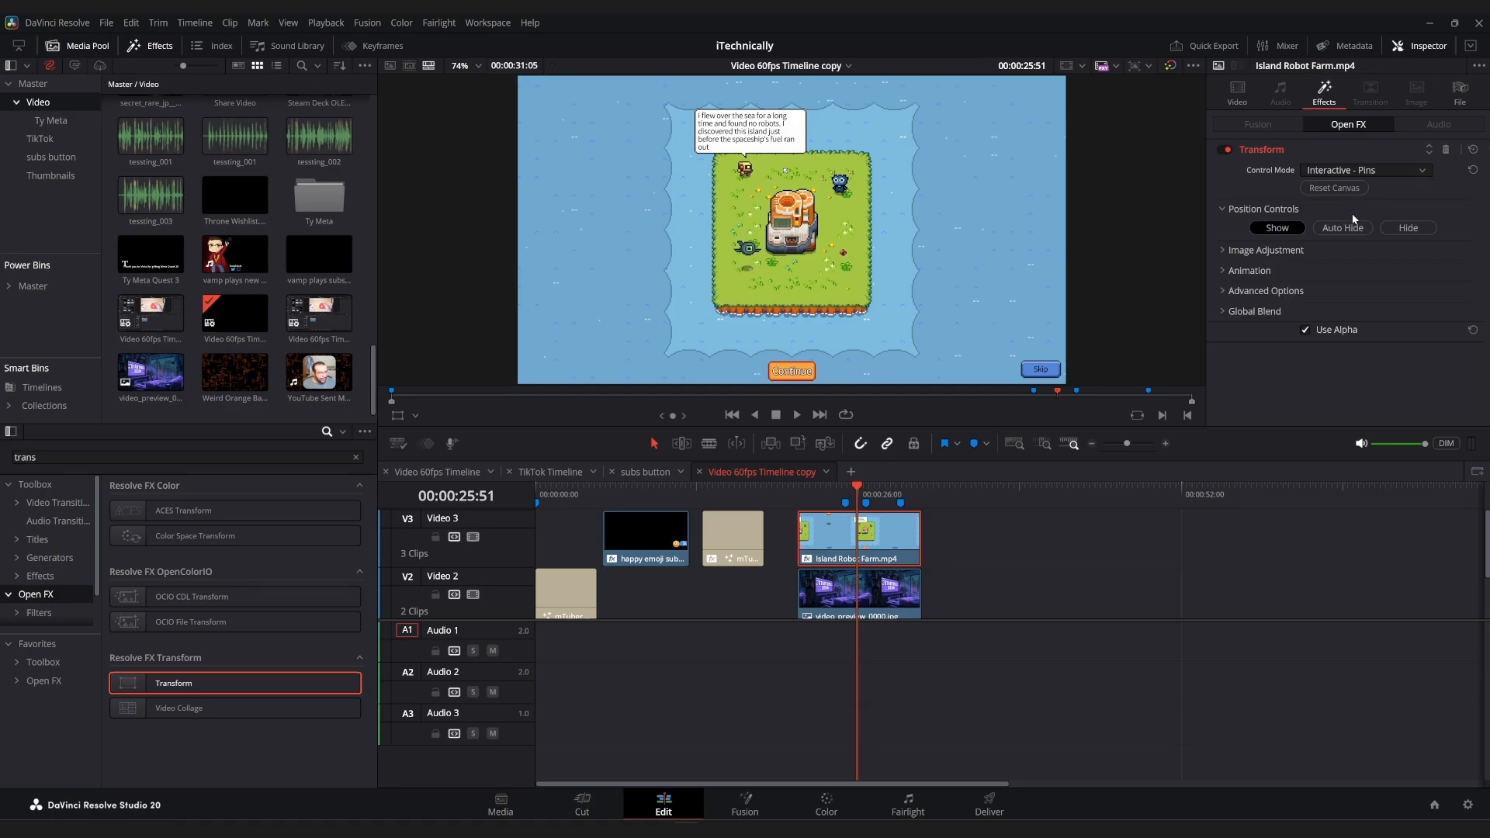
pyautogui.click(1341, 230)
pyautogui.click(414, 419)
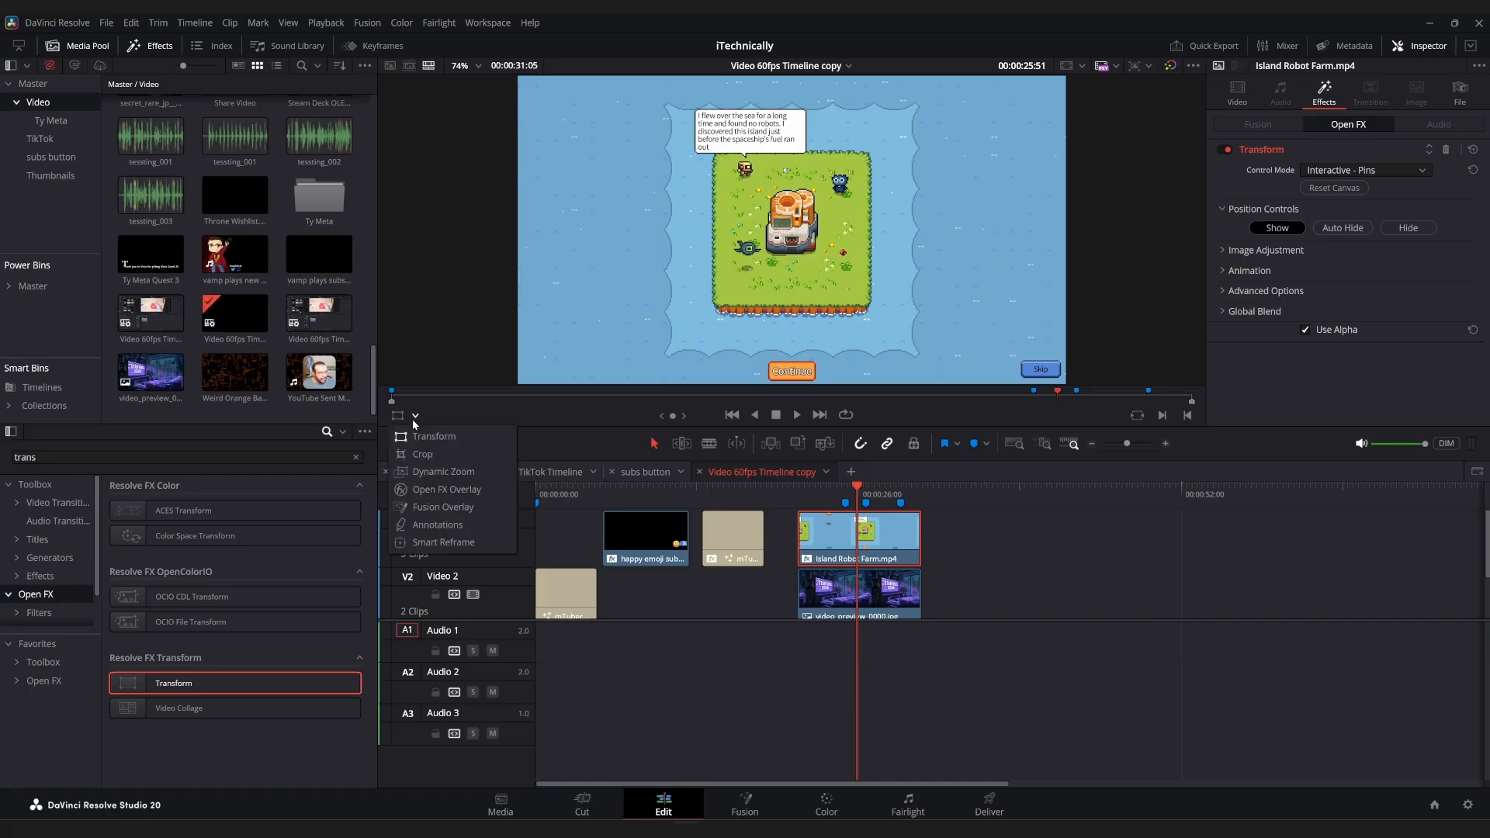
pyautogui.click(480, 493)
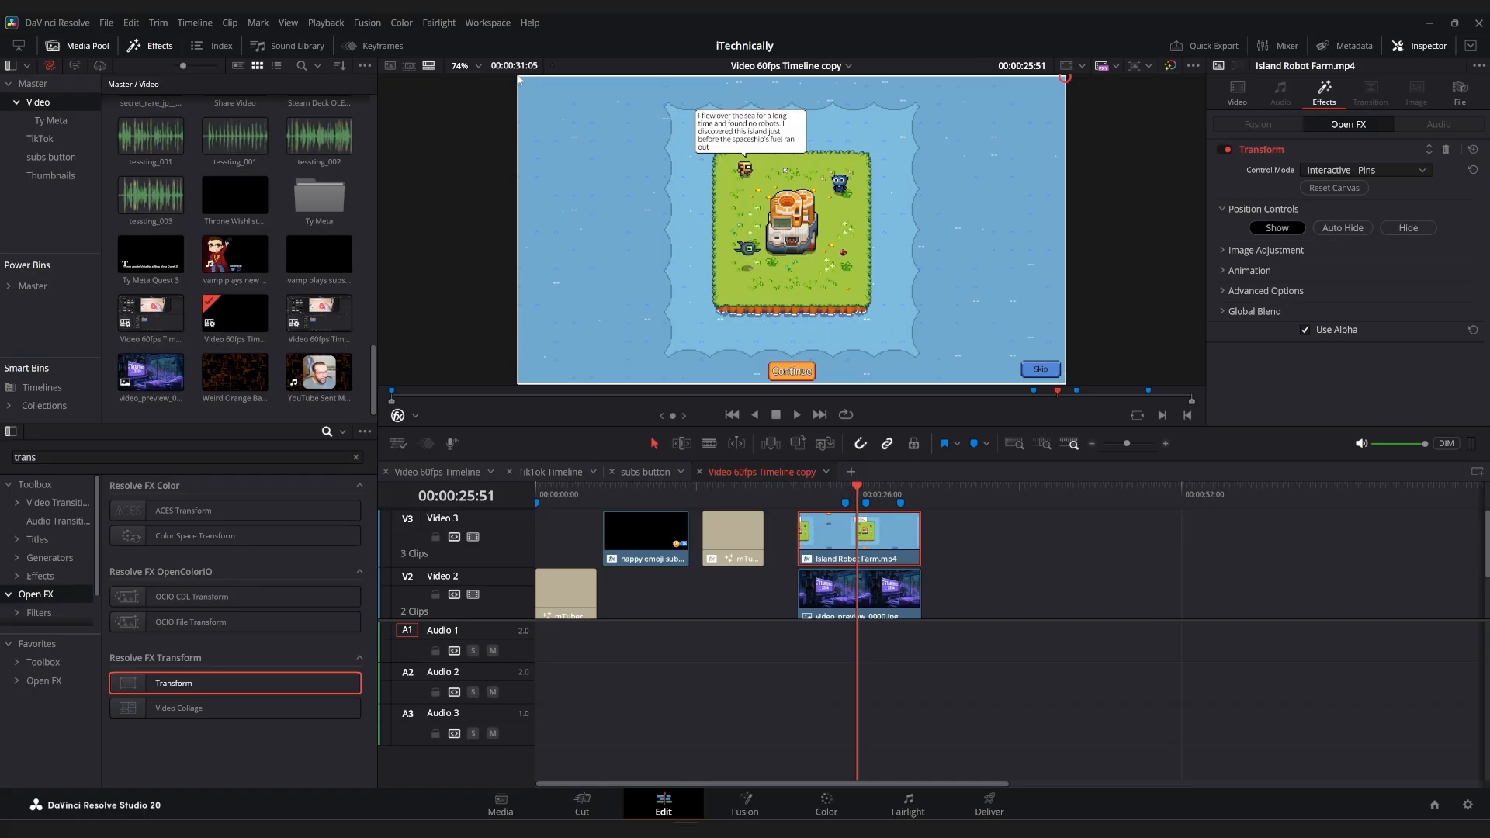
# Pin the gameplay clip's remaining lower corners and move all four corner pins onto the corners of the TV screen in the room image.
pyautogui.click(519, 385)
pyautogui.click(1066, 384)
pyautogui.moveTo(519, 78); pyautogui.dragTo(596, 134)
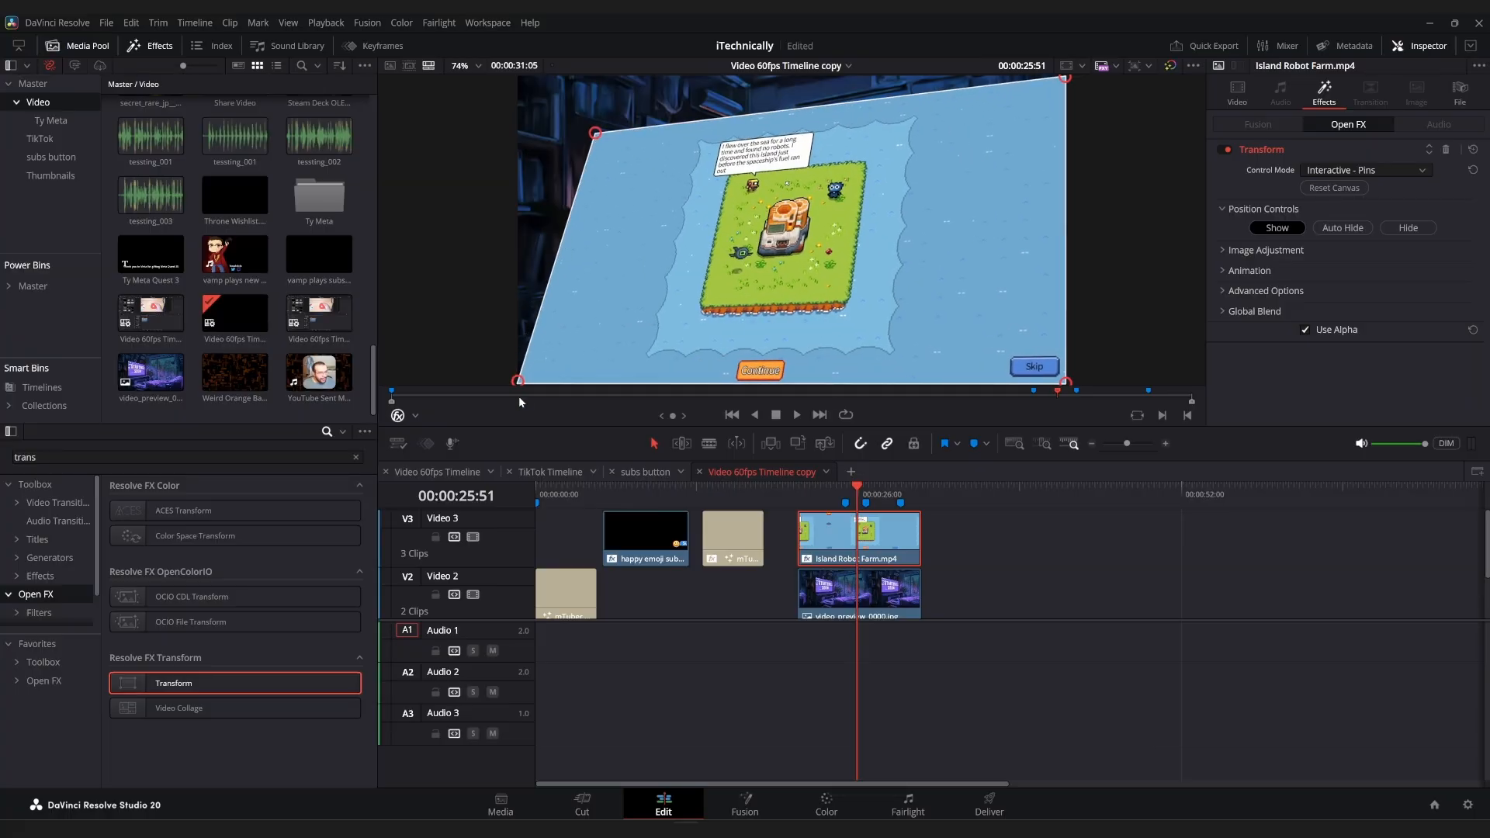
pyautogui.moveTo(517, 381); pyautogui.dragTo(598, 261)
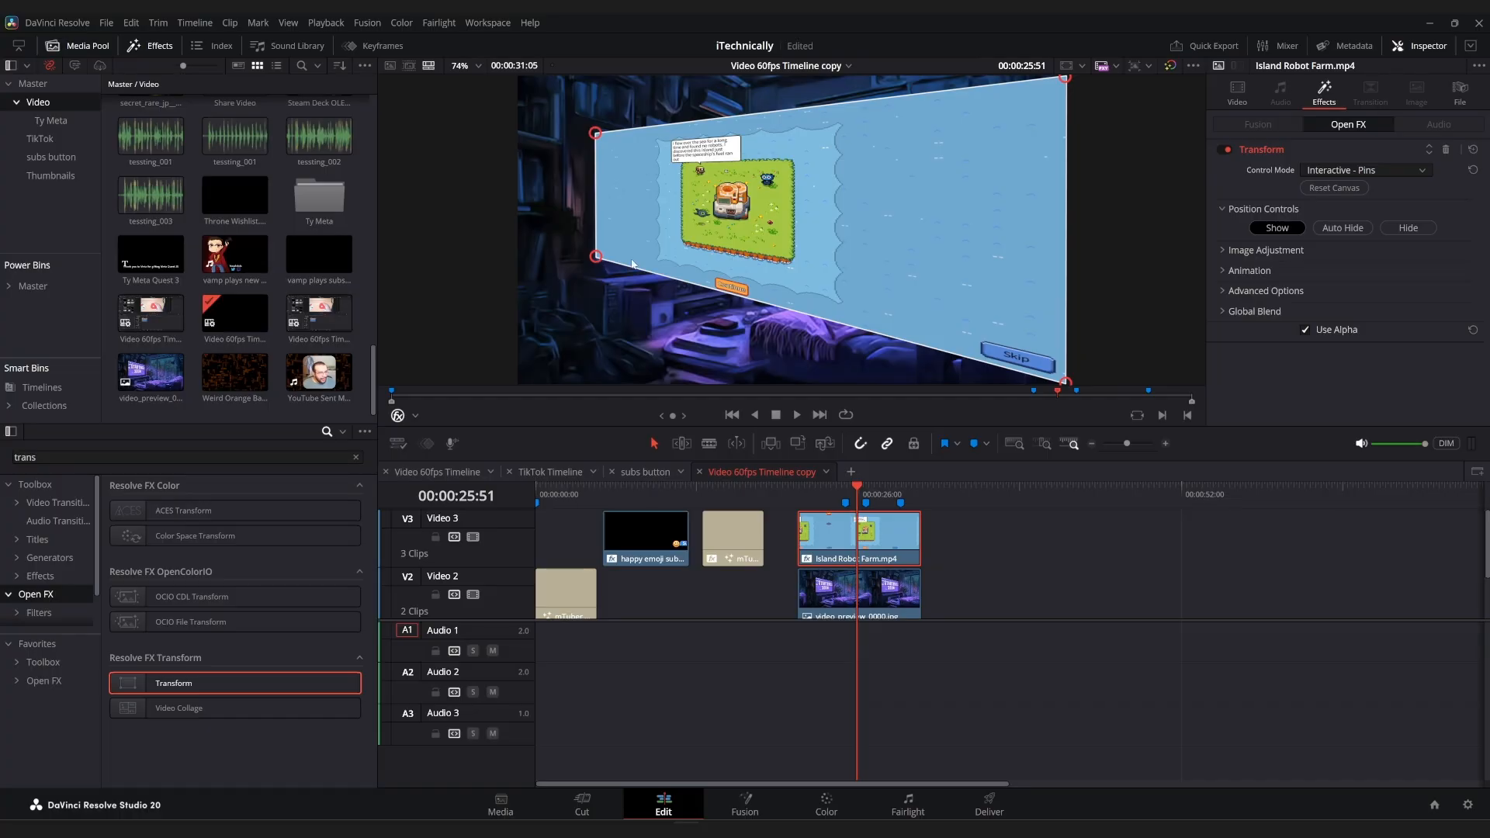
pyautogui.moveTo(1067, 78); pyautogui.dragTo(736, 170)
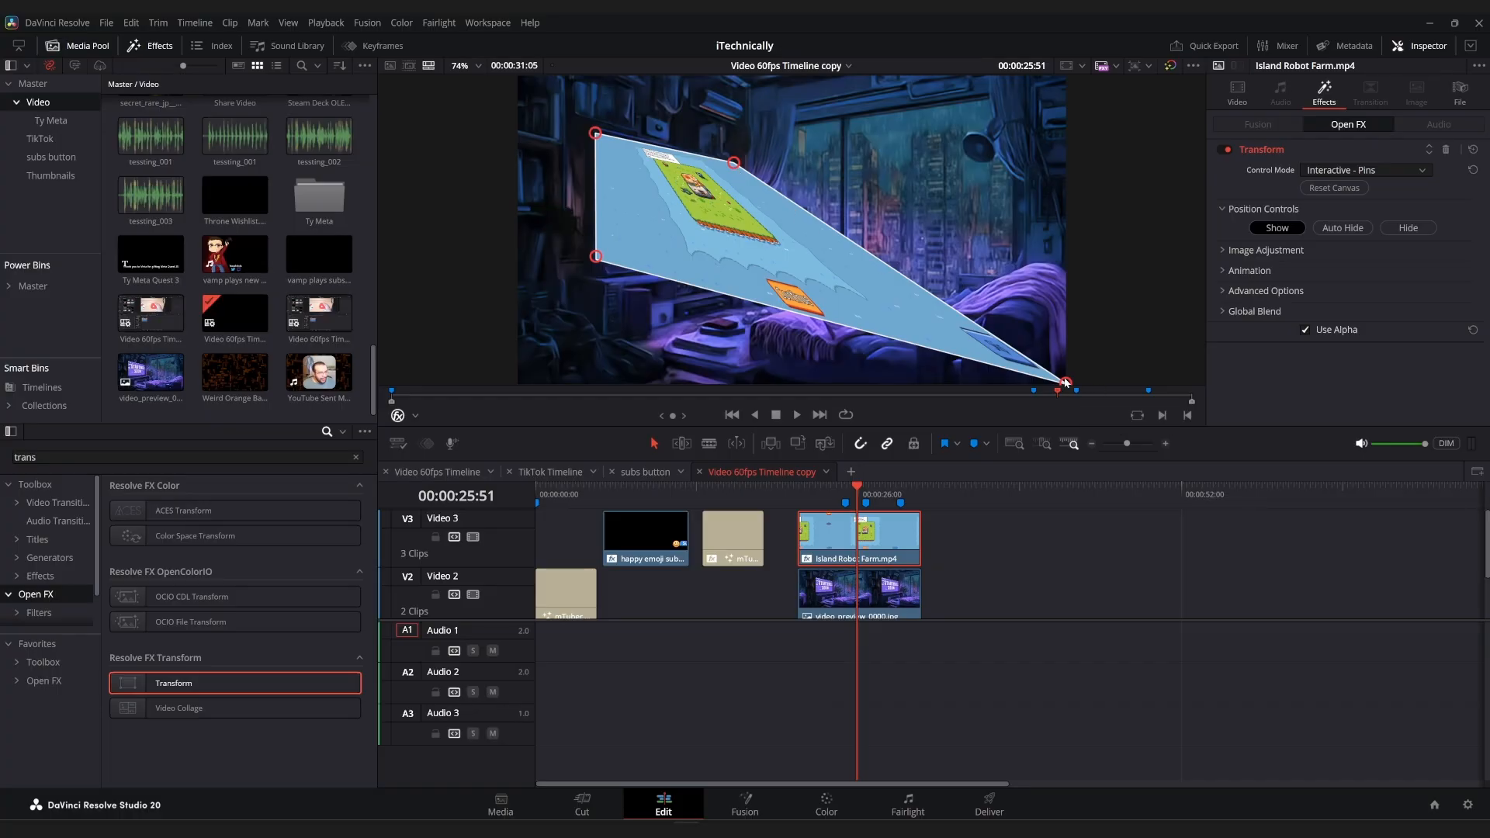
pyautogui.moveTo(1066, 384); pyautogui.dragTo(741, 253)
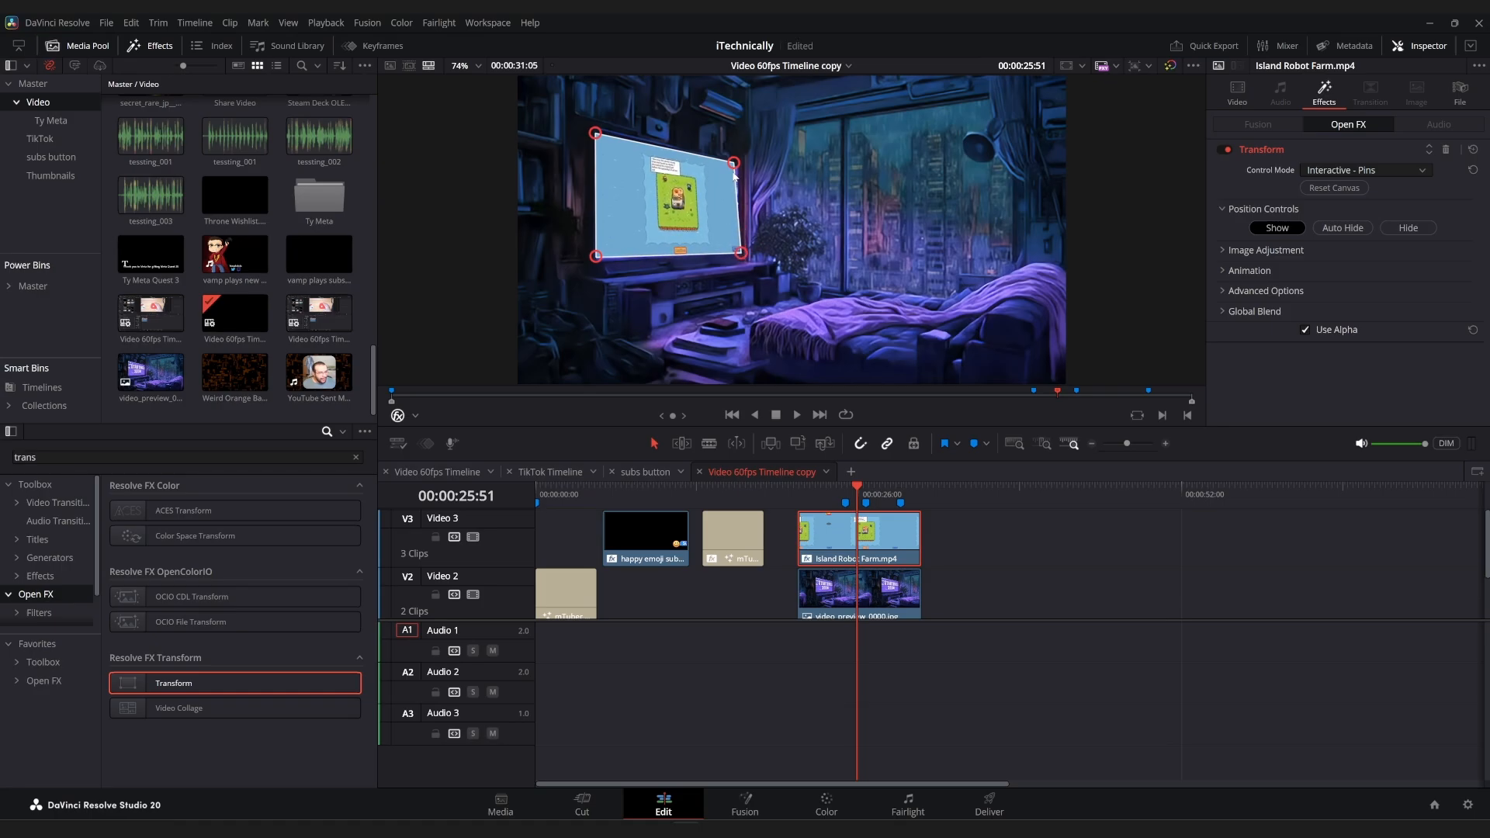
pyautogui.moveTo(734, 163); pyautogui.dragTo(743, 164)
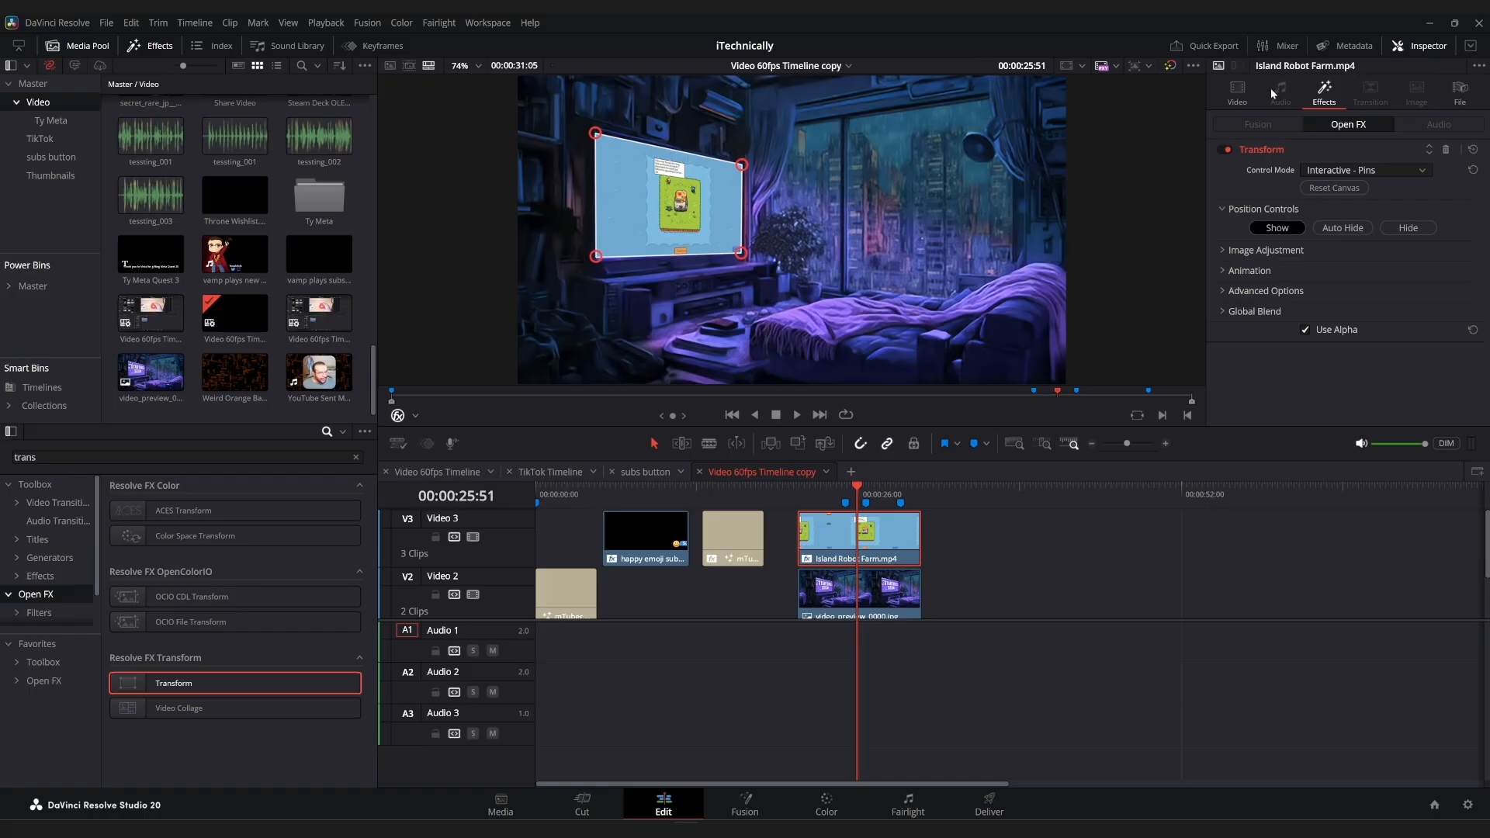
# Check the clip's fit on the TV screen with the Open FX Overlay hidden, and display the overlay again.
pyautogui.click(397, 417)
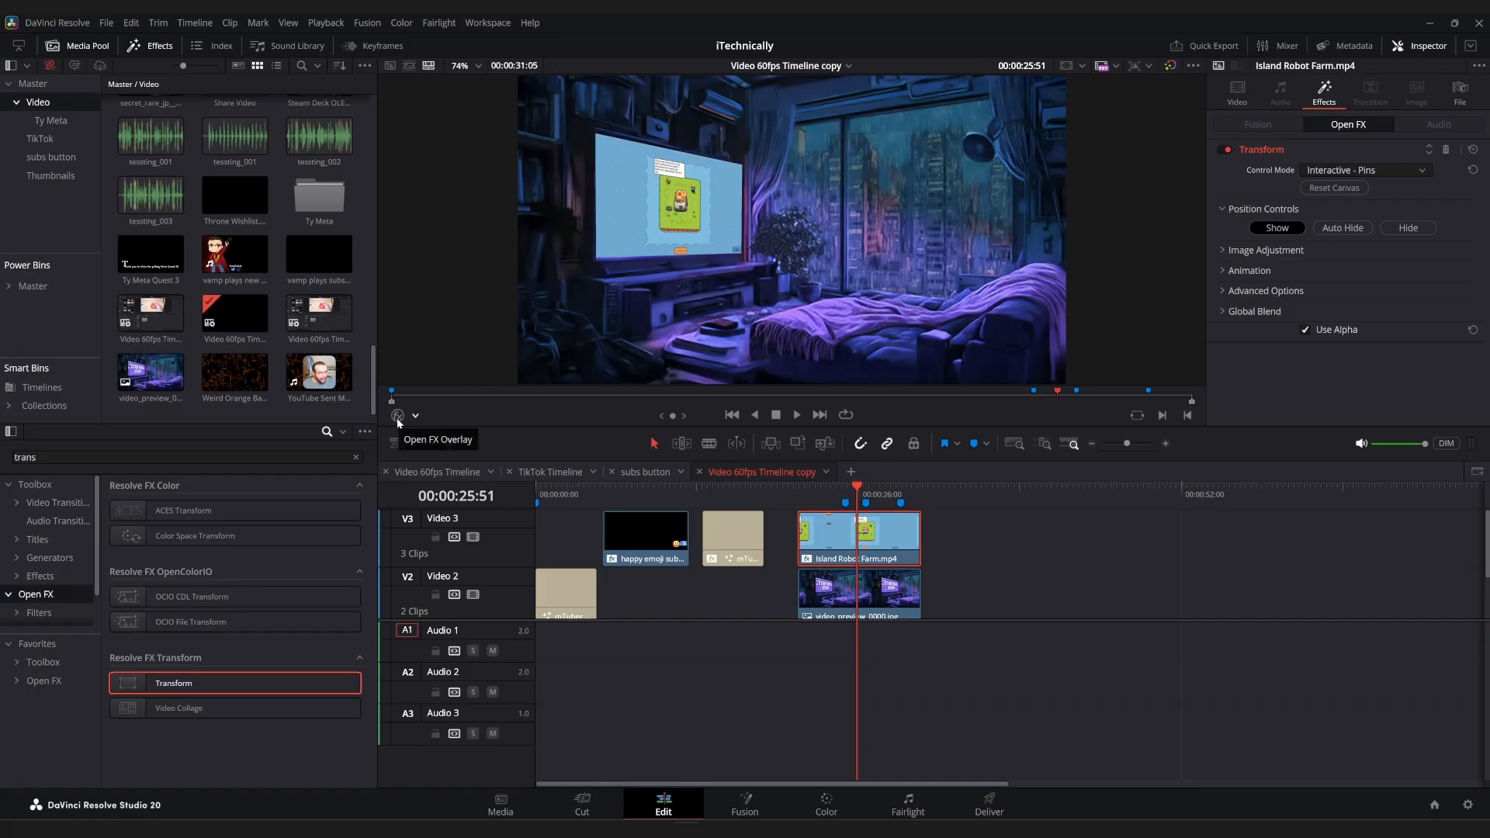
pyautogui.click(398, 418)
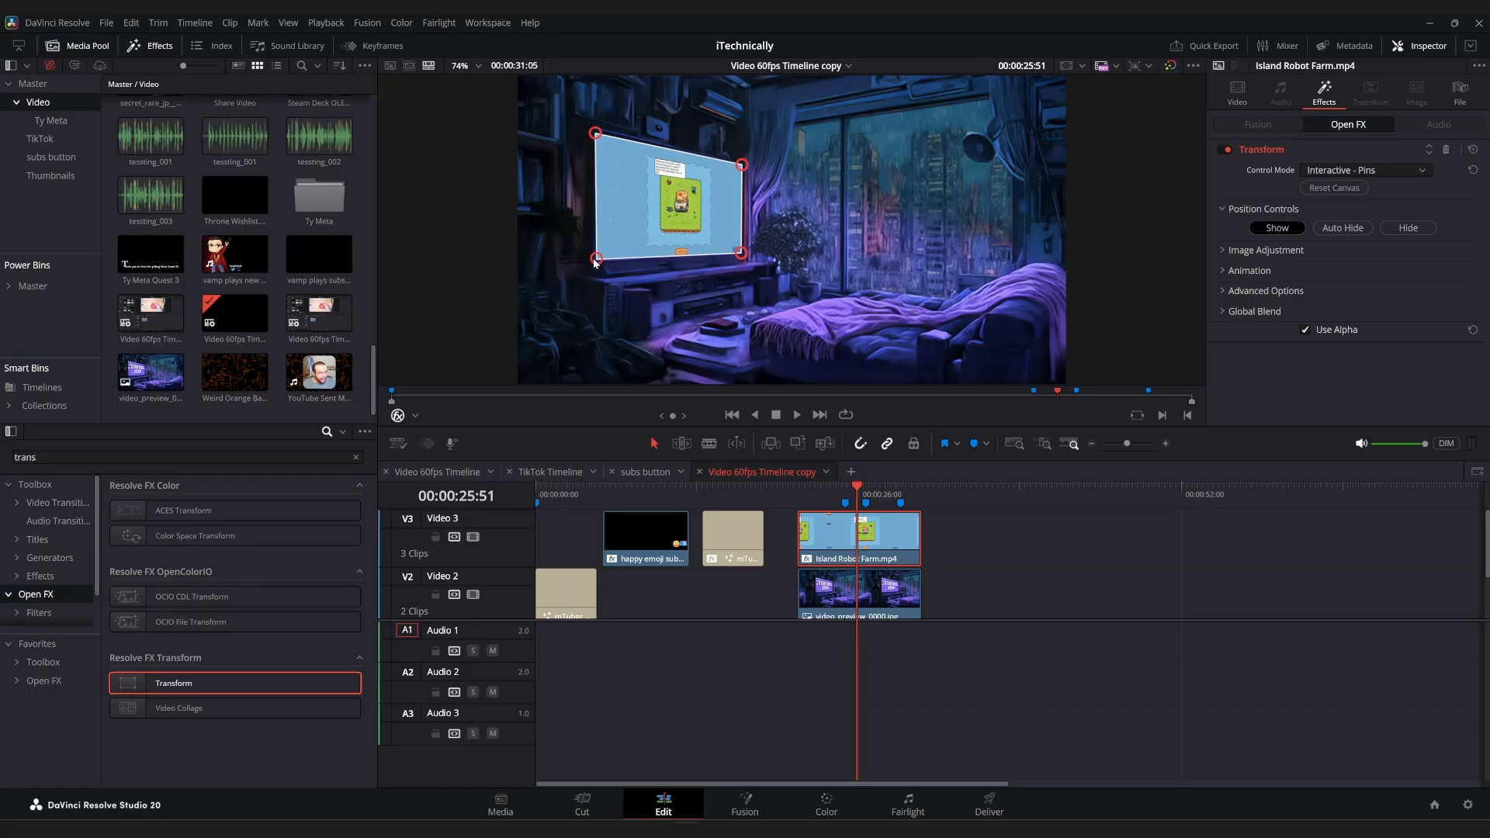
pyautogui.click(395, 417)
# Fine-tune the lower-left and upper-left corner pins so the clip covers the TV screen's left edge.
pyautogui.click(481, 66)
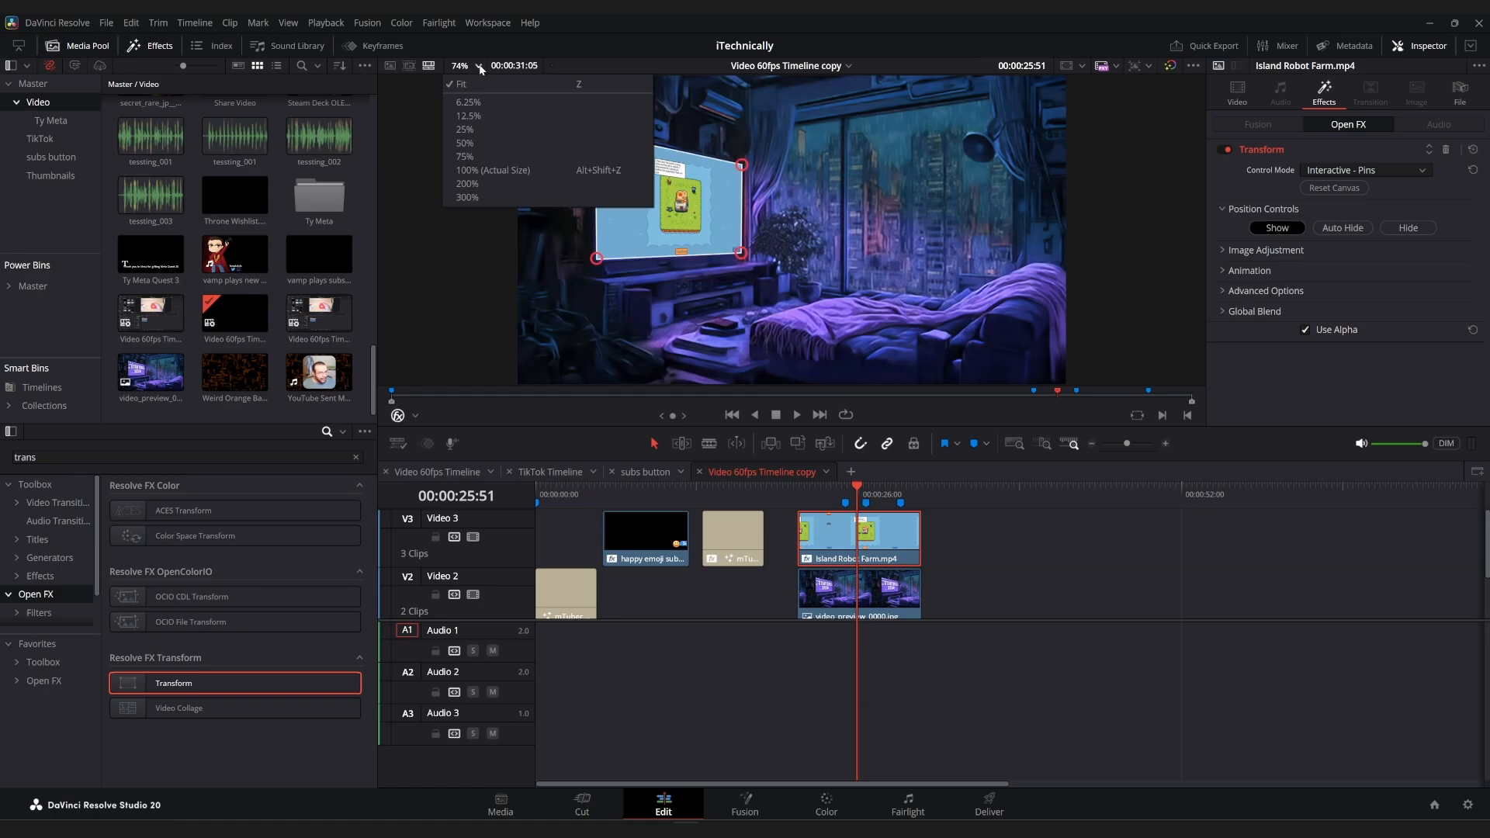
pyautogui.click(496, 185)
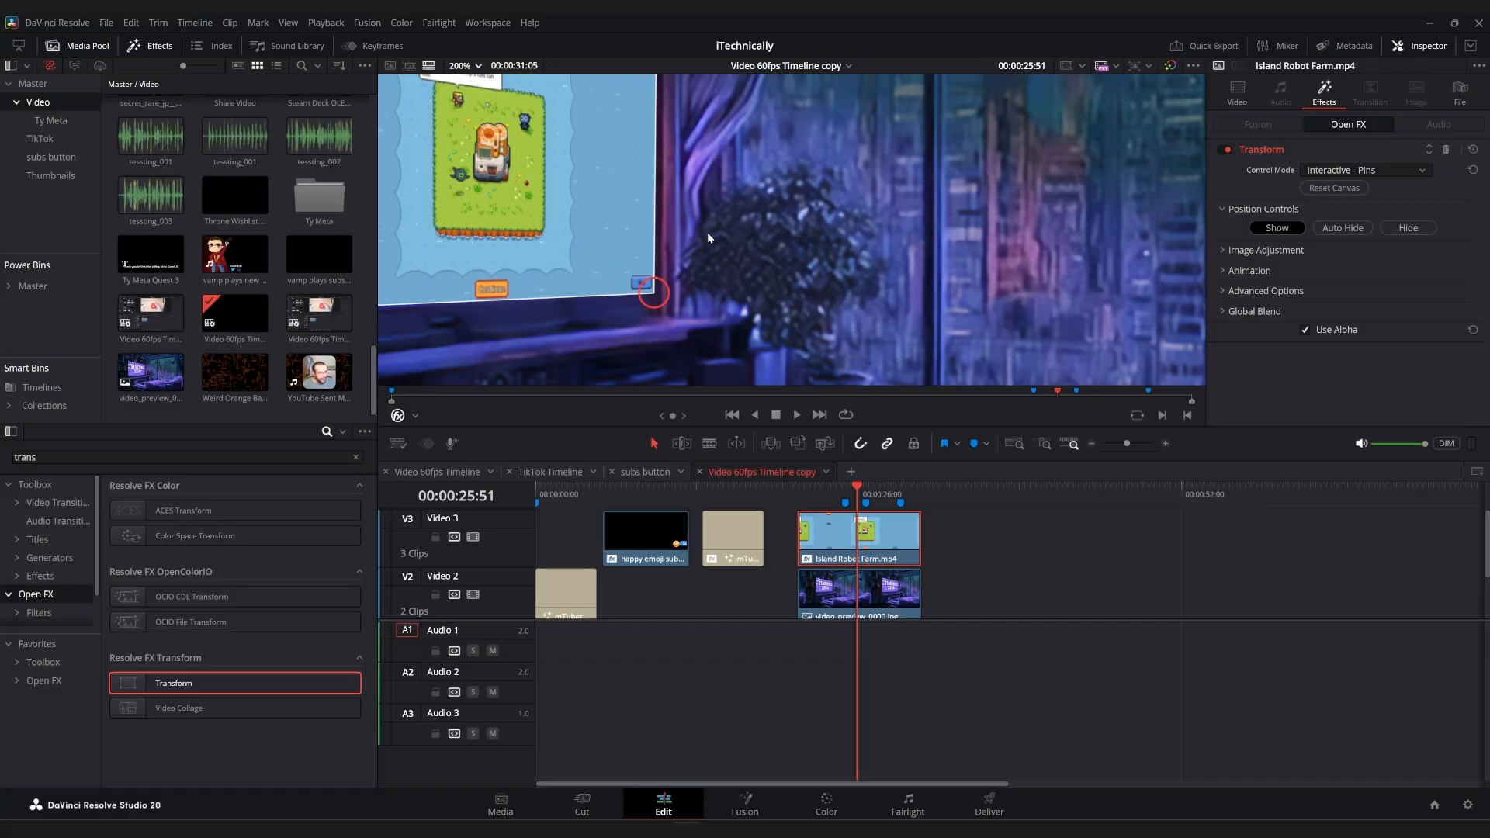
pyautogui.scroll(1, 692, 230)
pyautogui.moveTo(692, 230); pyautogui.dragTo(1024, 236)
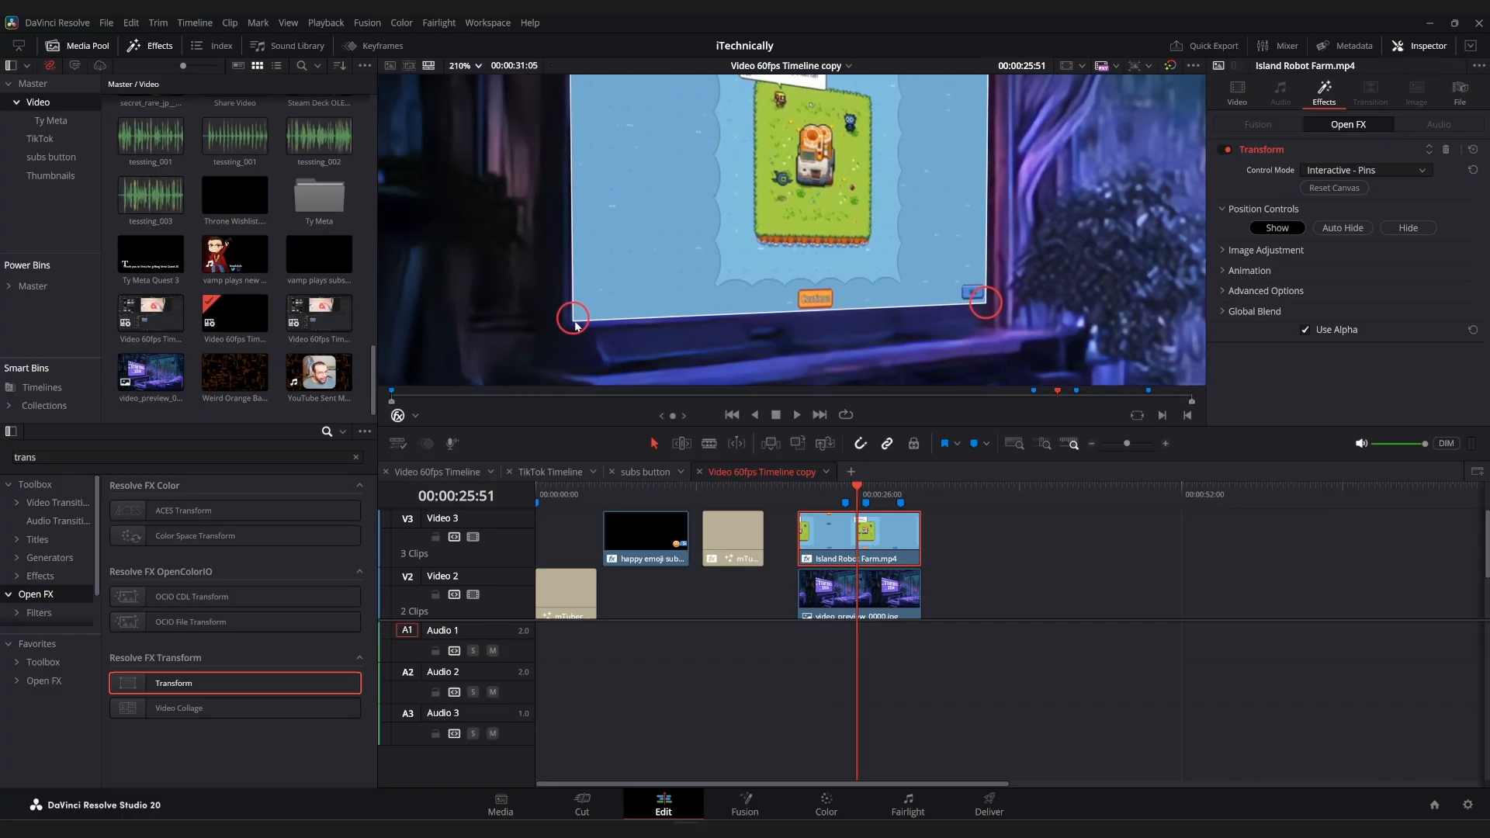
pyautogui.moveTo(576, 326); pyautogui.dragTo(566, 331)
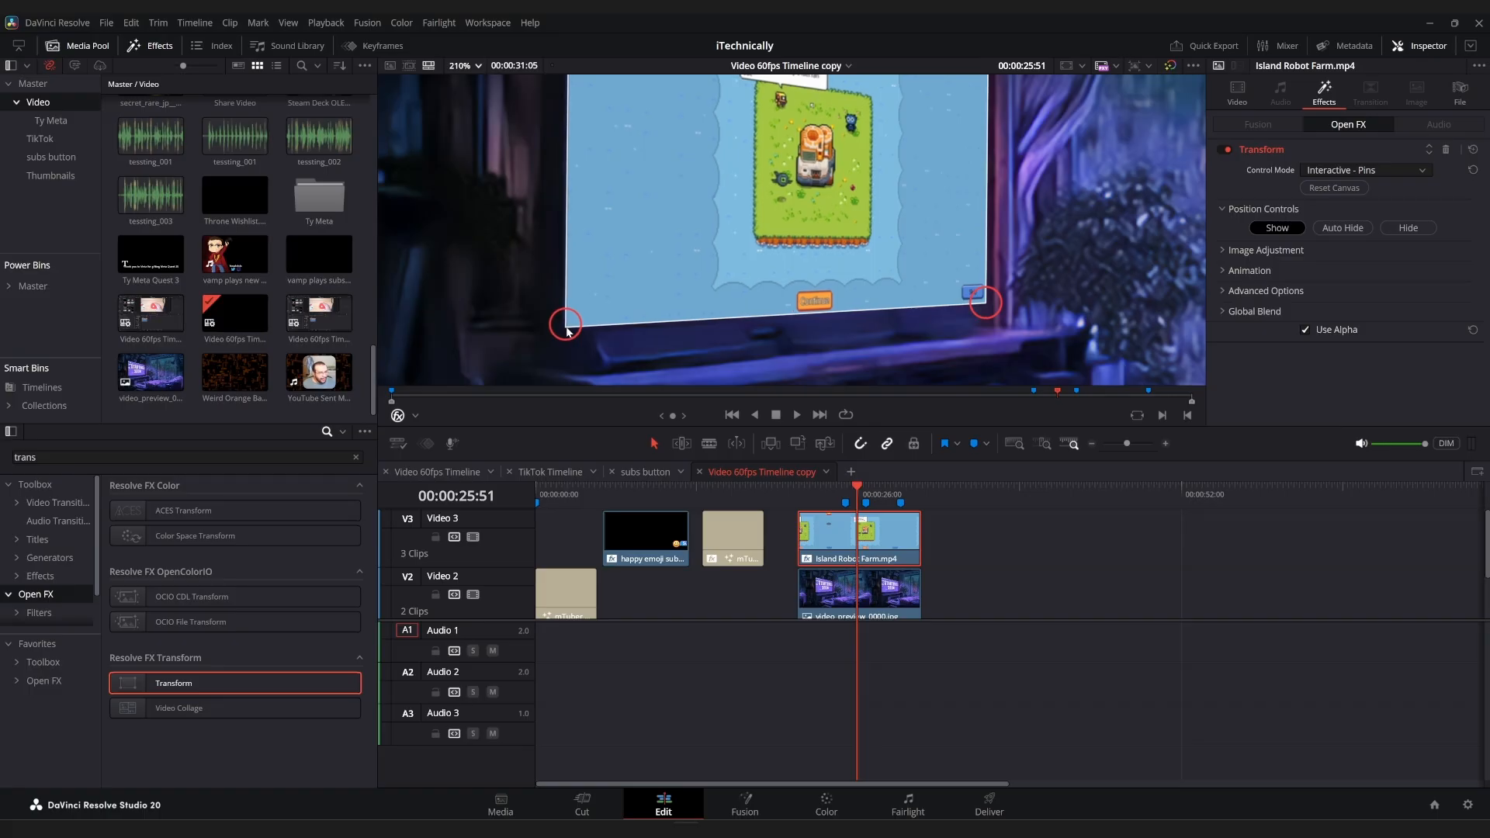
pyautogui.scroll(1, 595, 266)
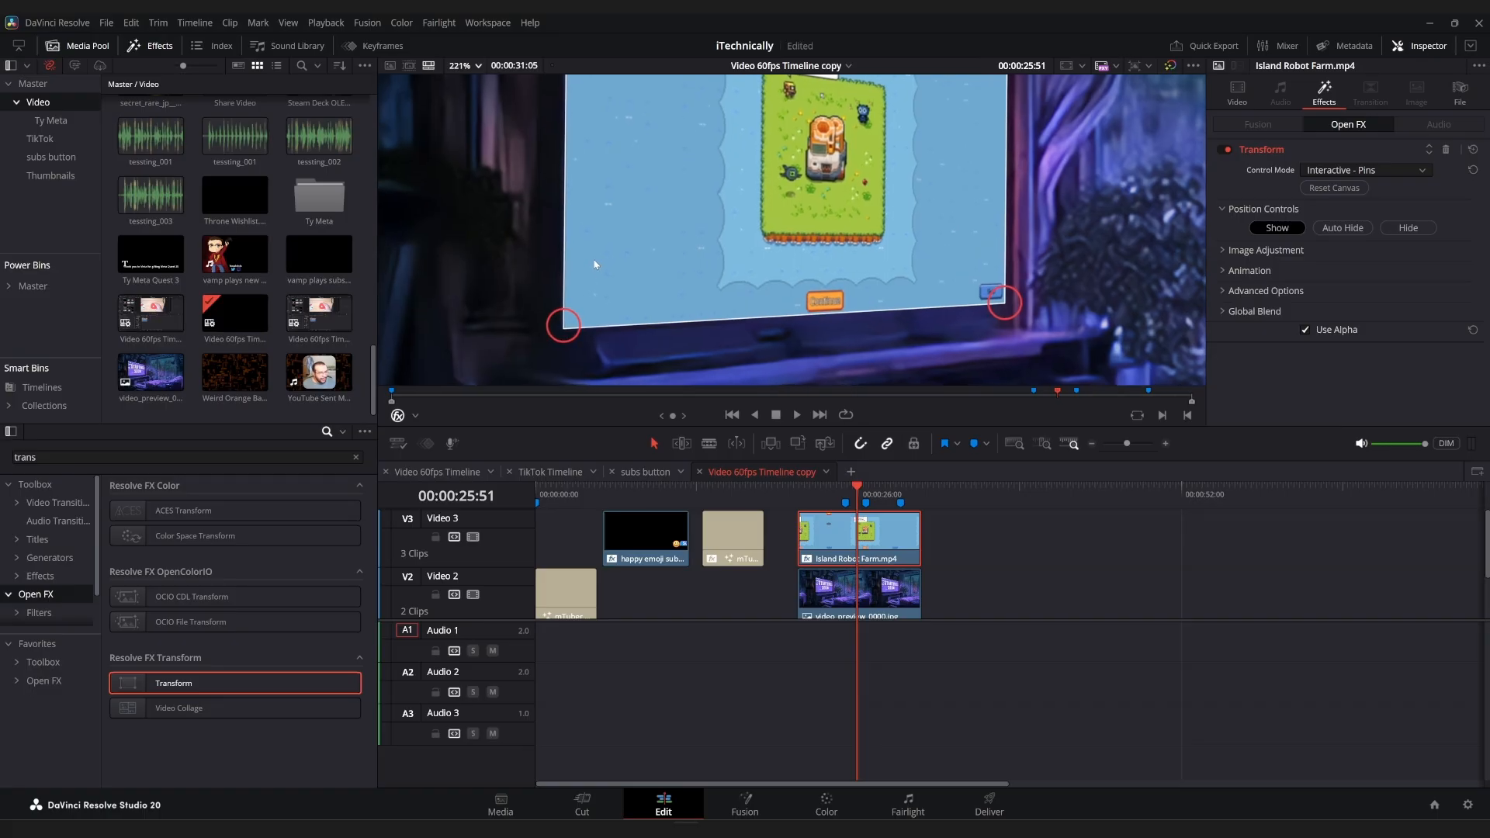
pyautogui.moveTo(595, 265); pyautogui.dragTo(612, 477)
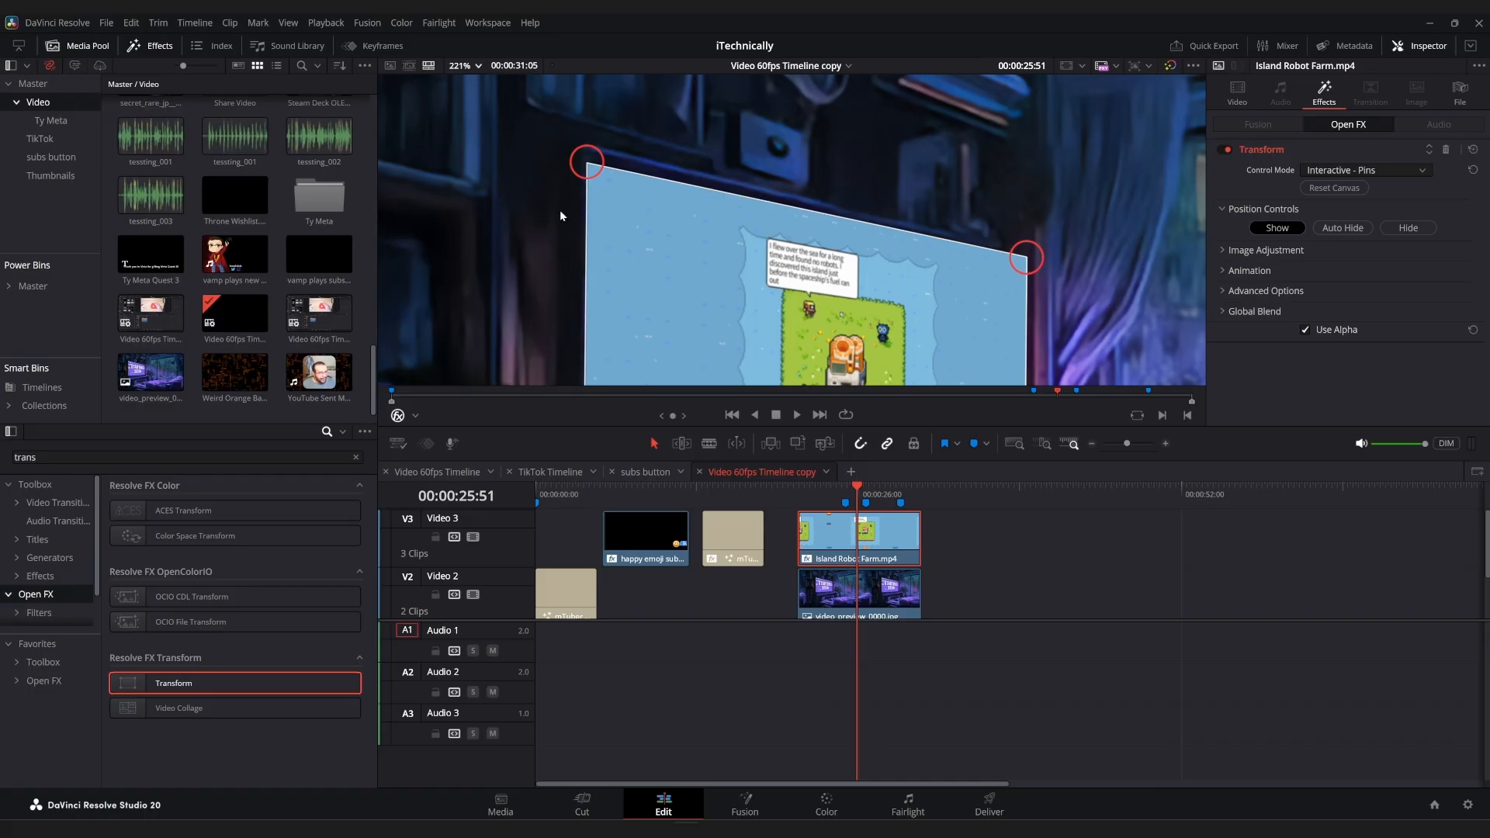
pyautogui.moveTo(578, 166); pyautogui.dragTo(578, 151)
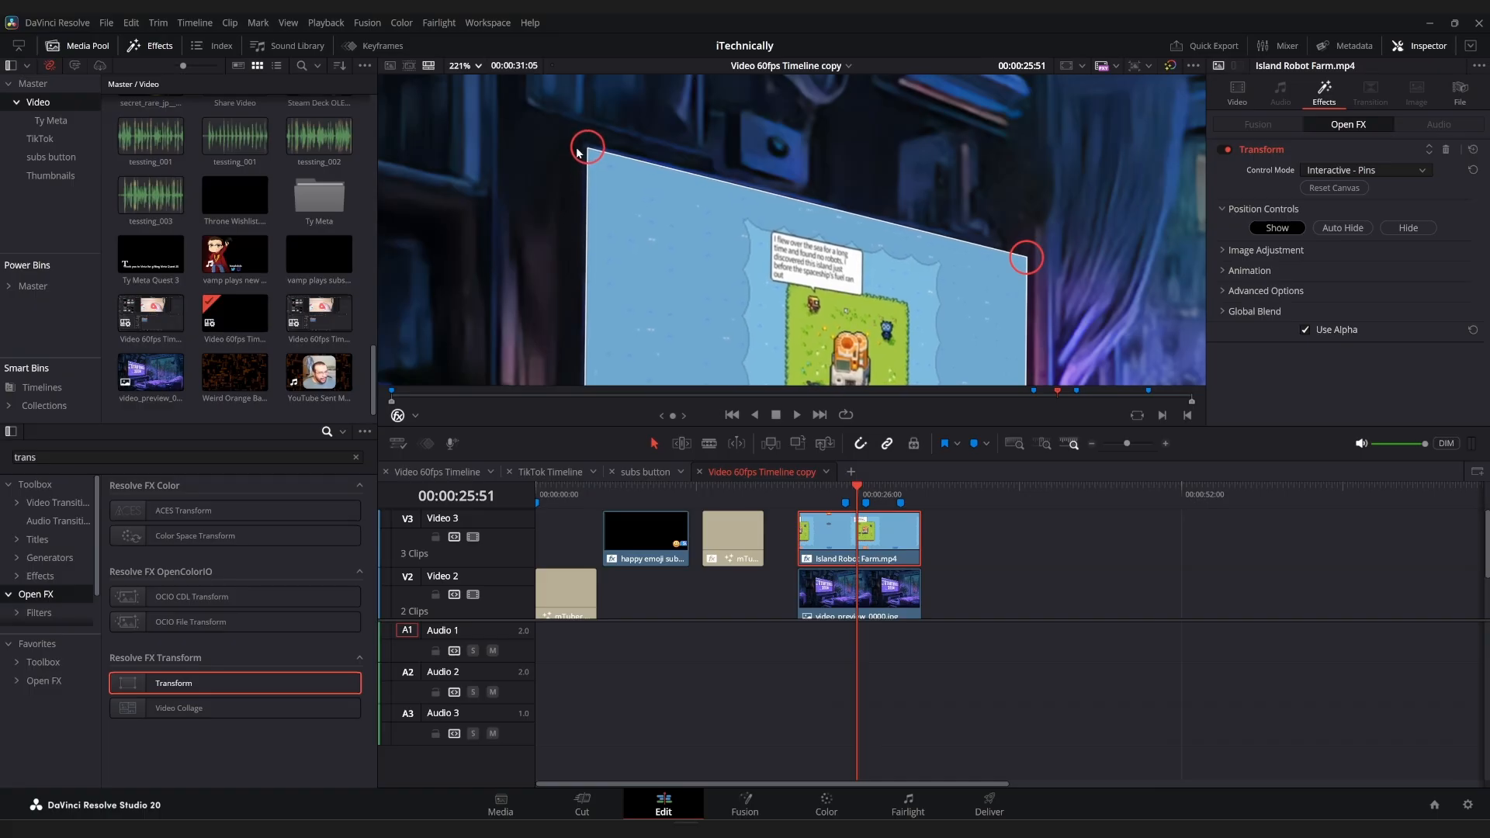
# Fit the whole frame in the viewer and hide the Open FX Overlay so the composite shows without corner pins.
pyautogui.moveTo(1023, 256); pyautogui.dragTo(785, 132)
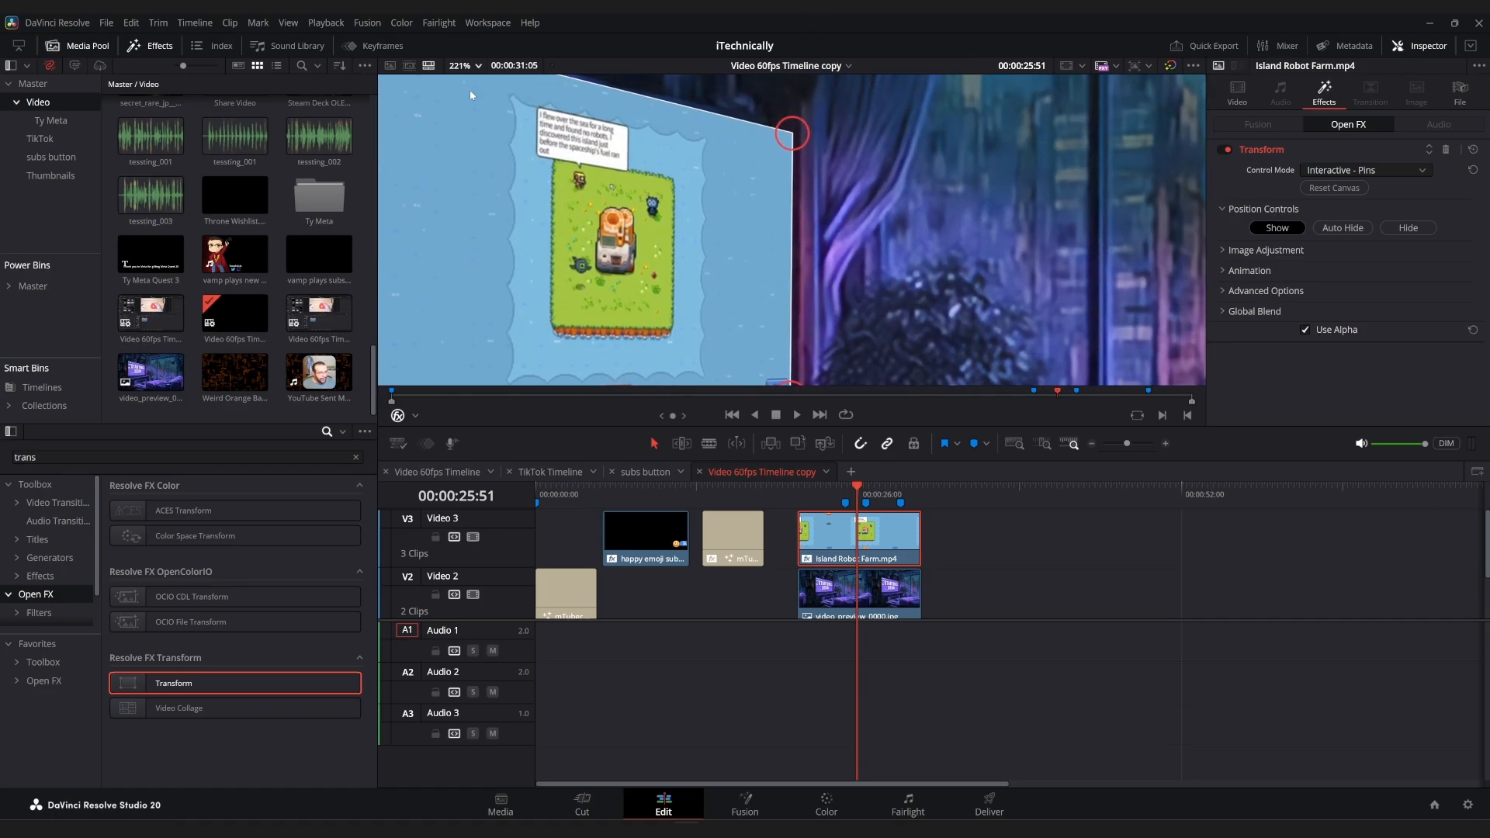
pyautogui.click(458, 67)
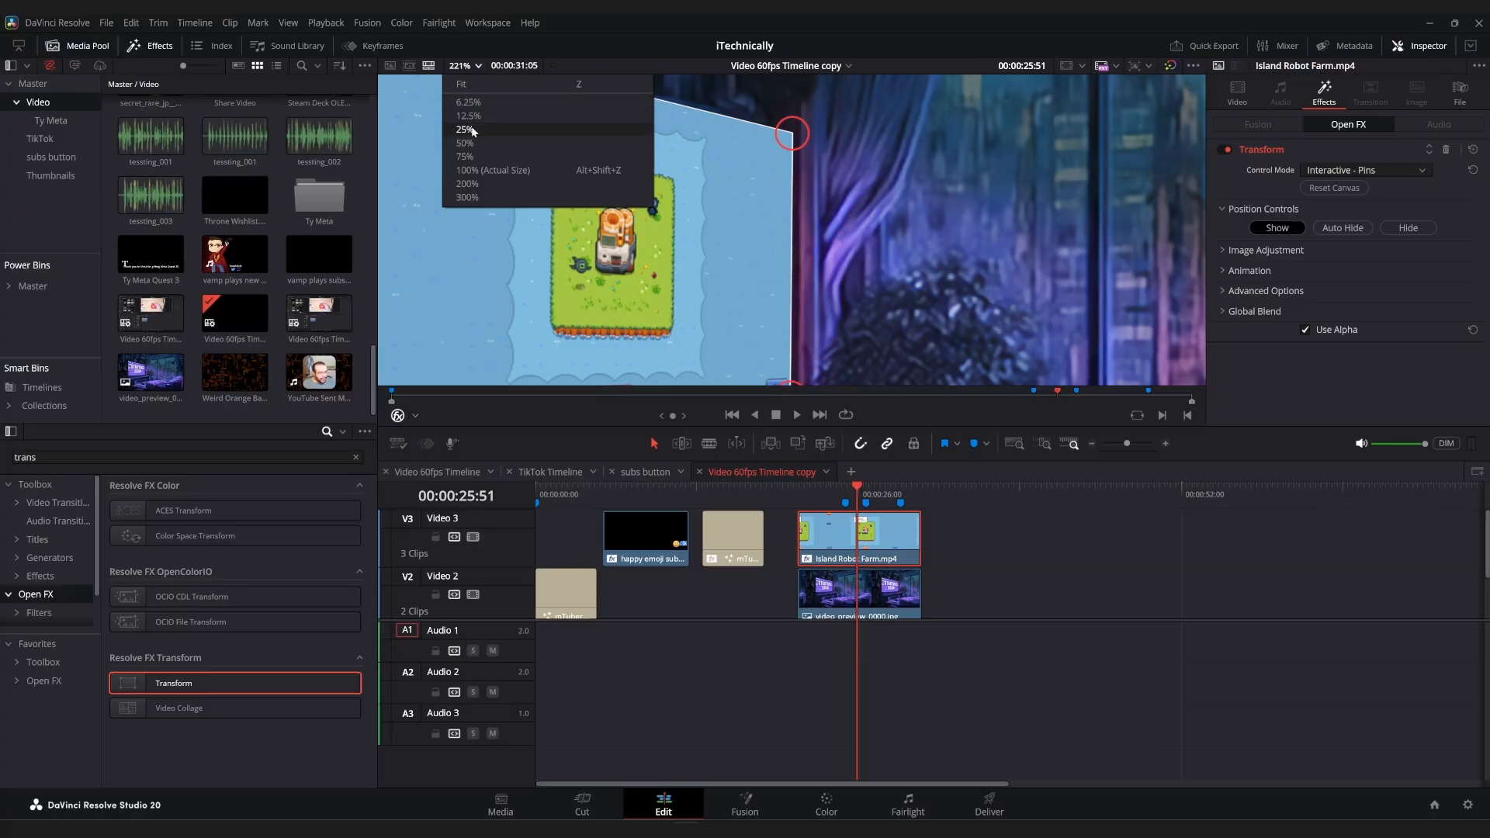
pyautogui.click(483, 85)
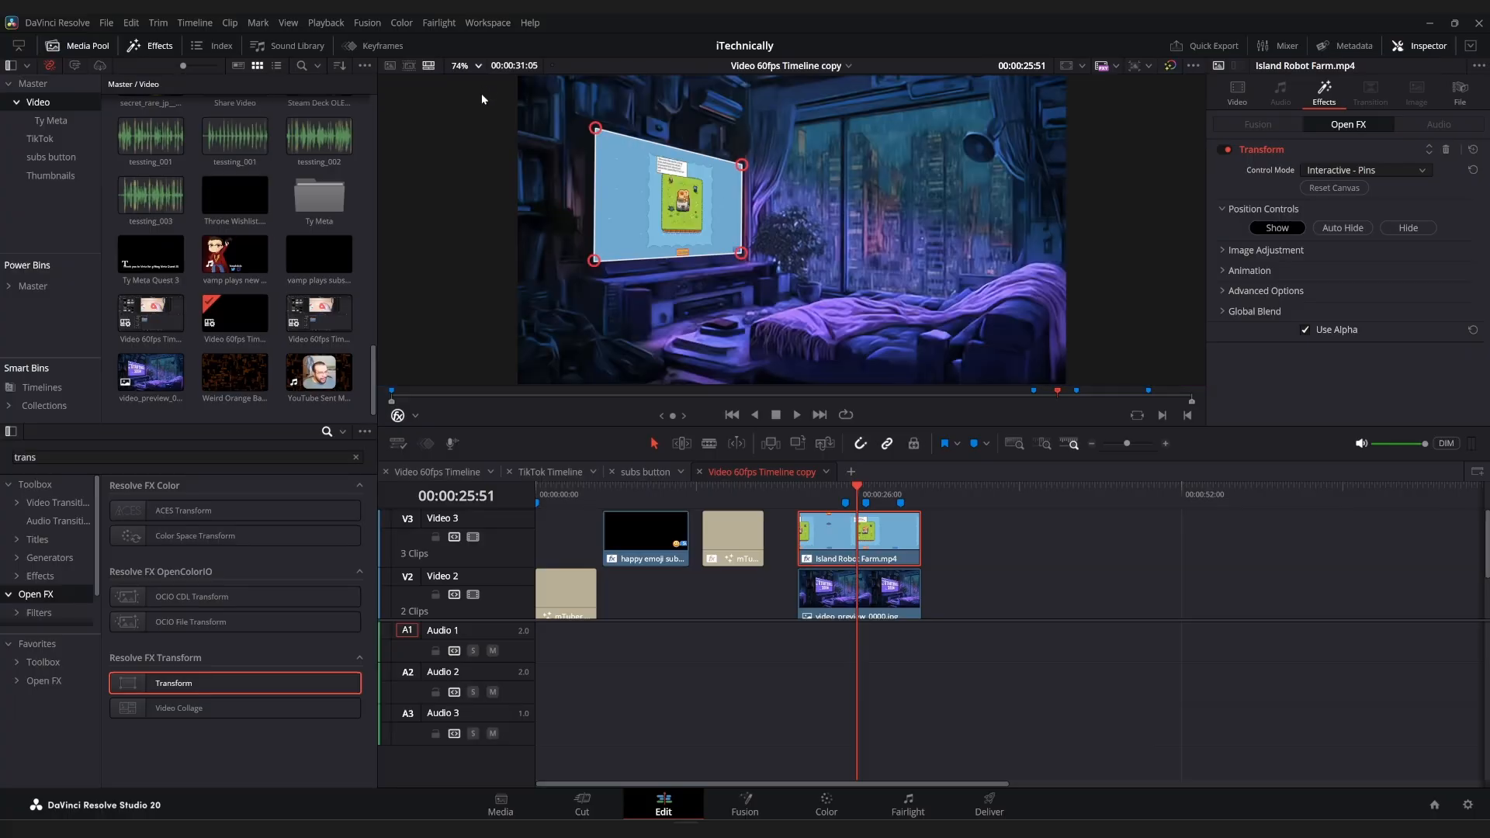
pyautogui.click(397, 416)
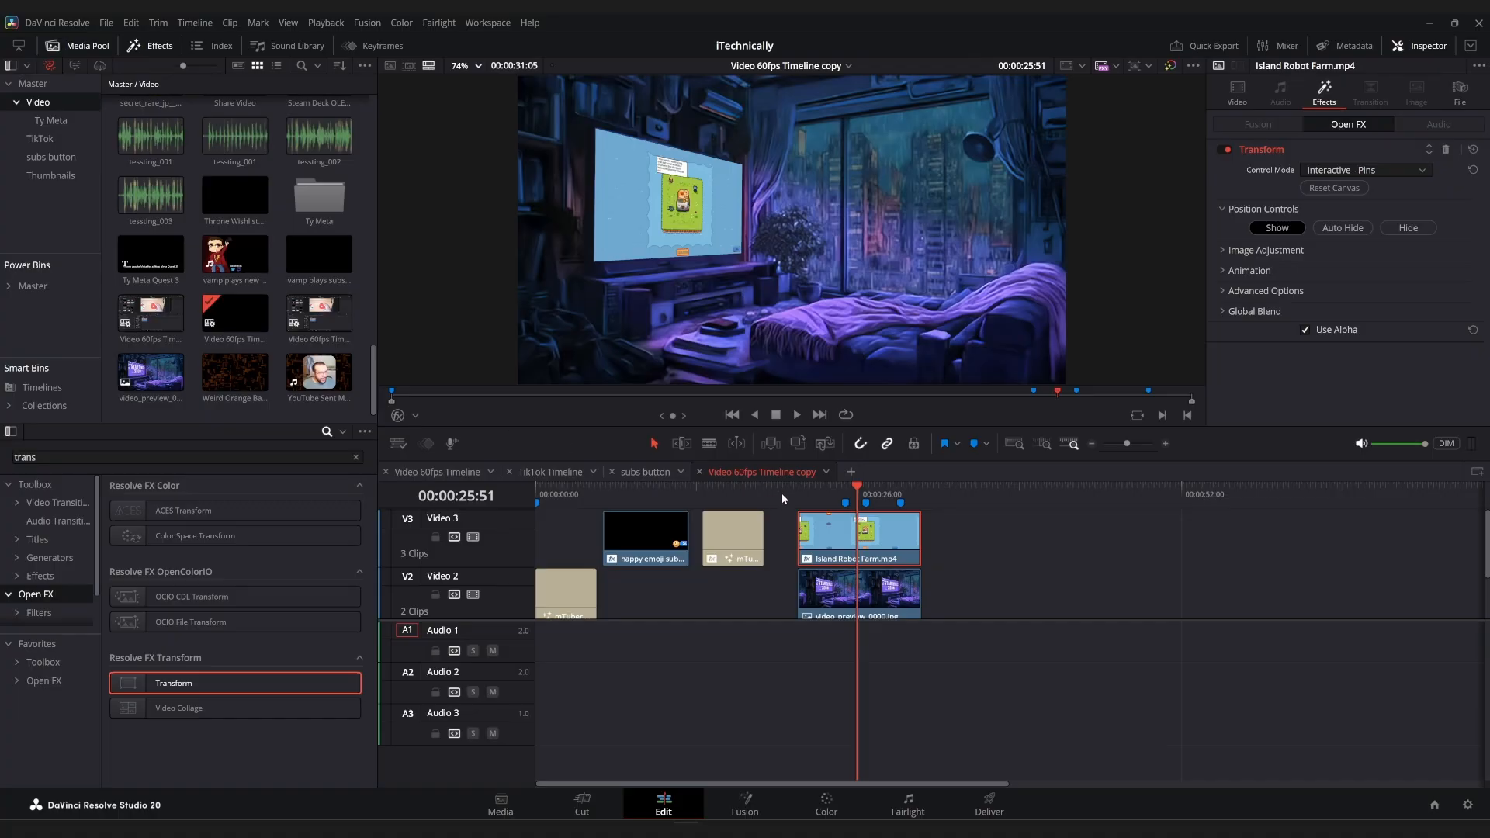
# Play the composite from the start of the Island Robot Farm clip and stop playback shortly before the clip ends.
pyautogui.click(801, 487)
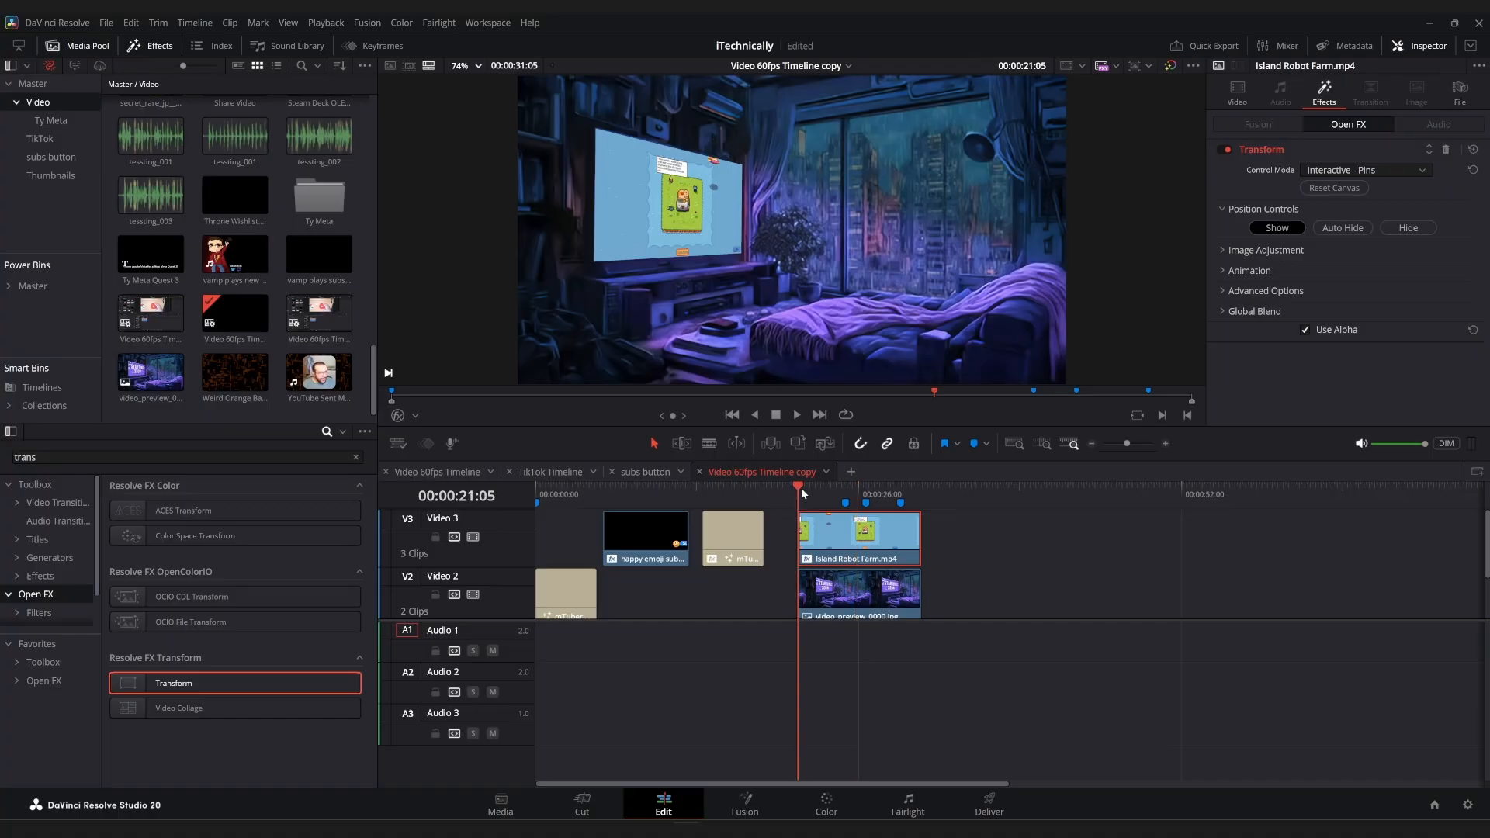
pyautogui.press('space')
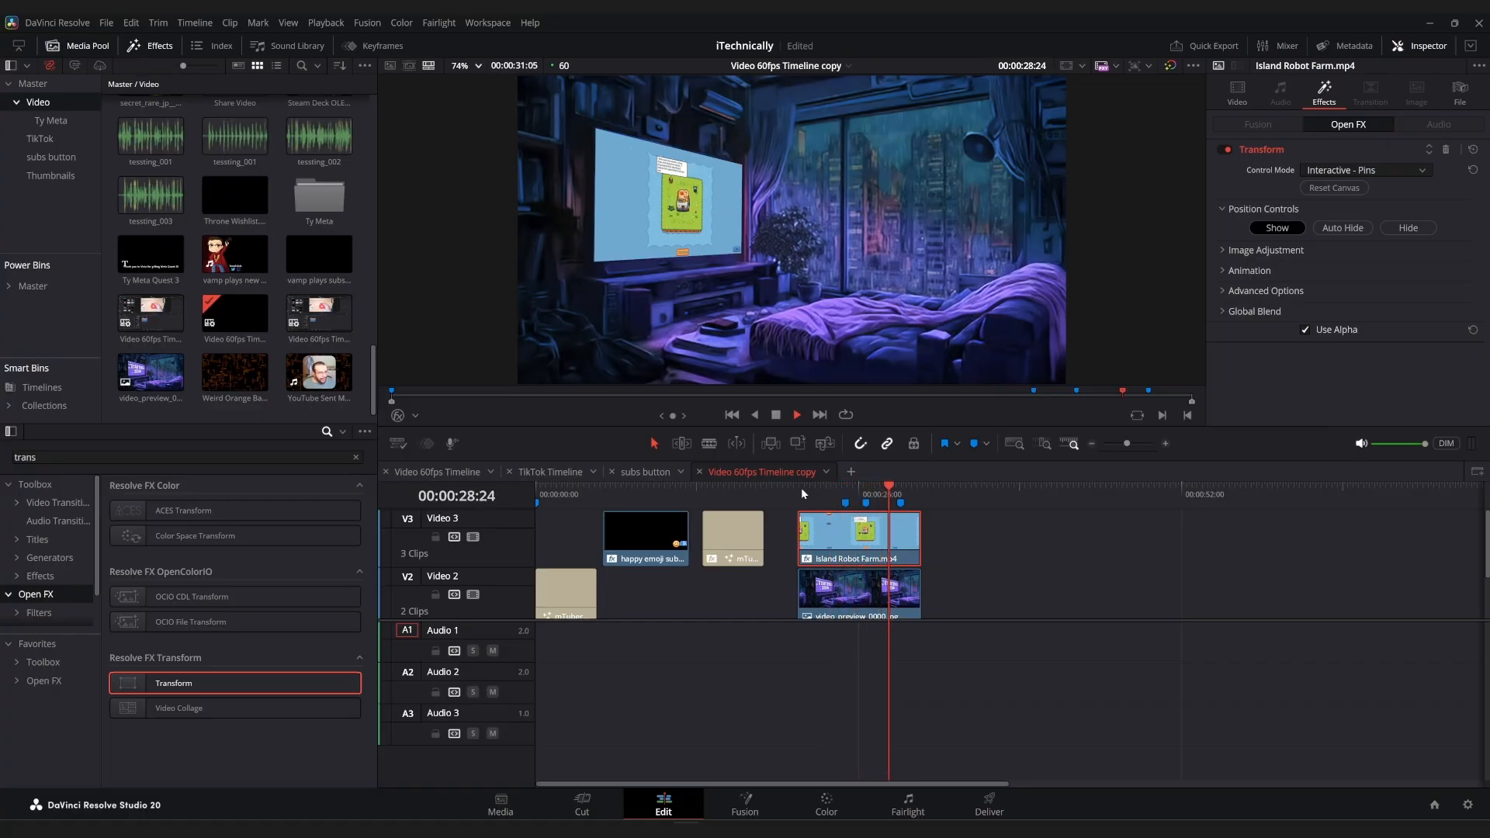
pyautogui.press('space')
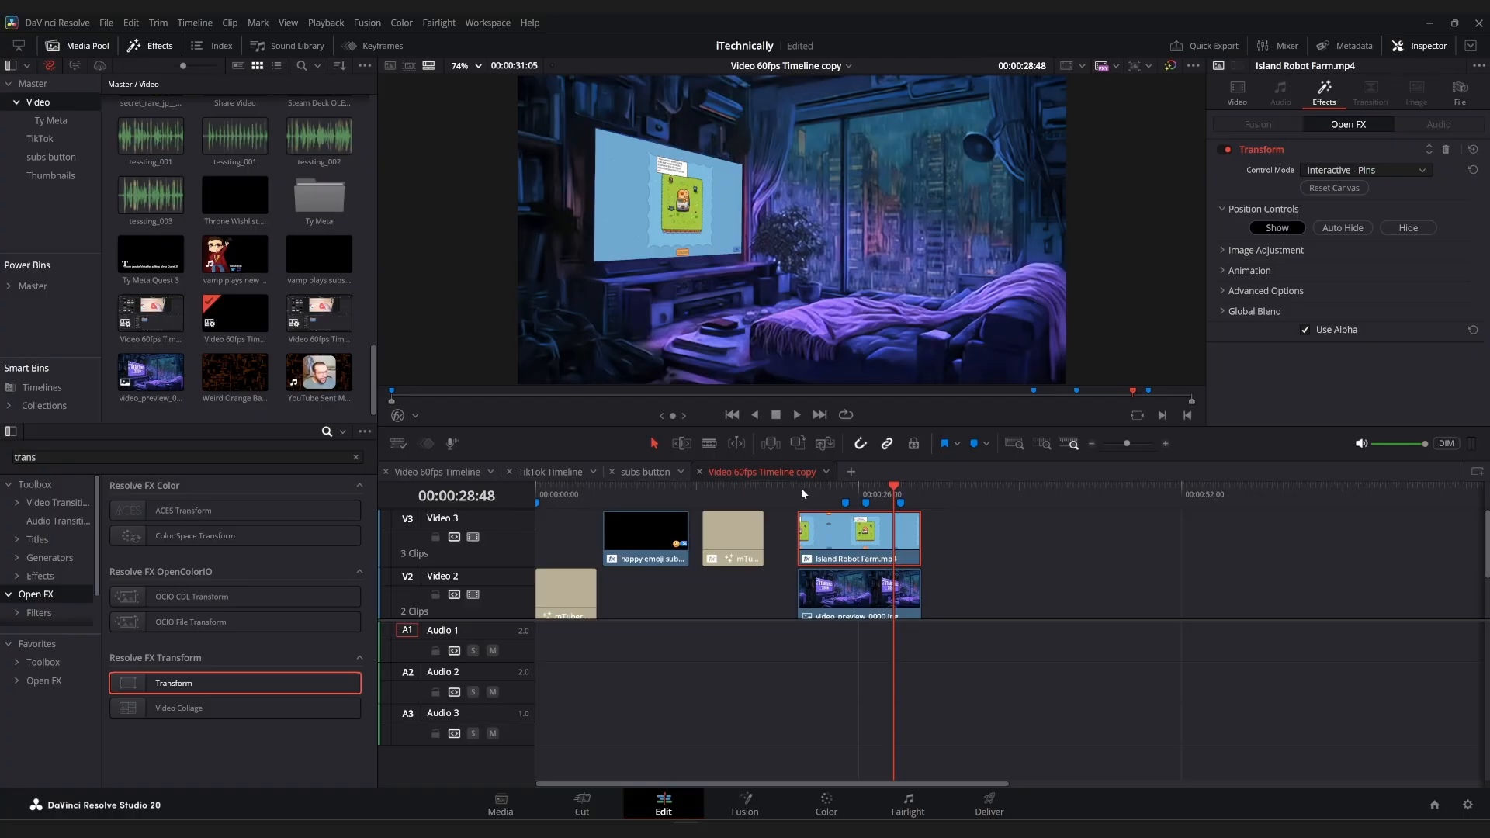